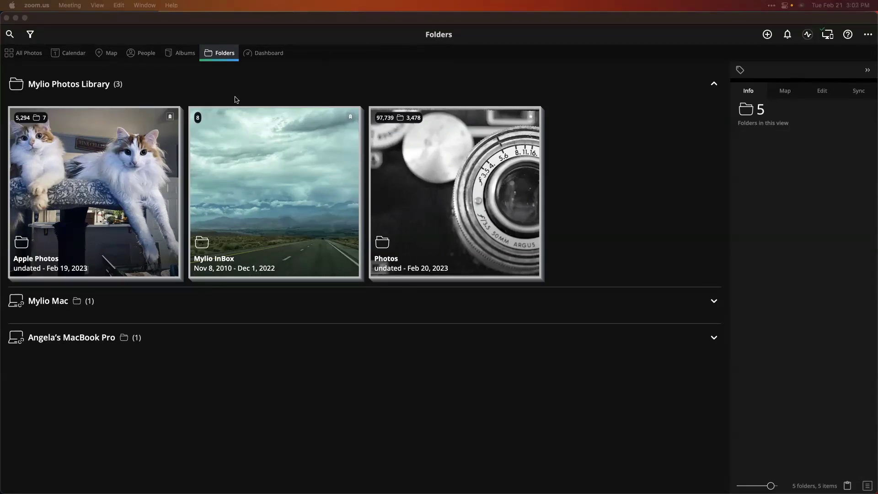
Step: Search the photo library for duplicate photos
click(135, 74)
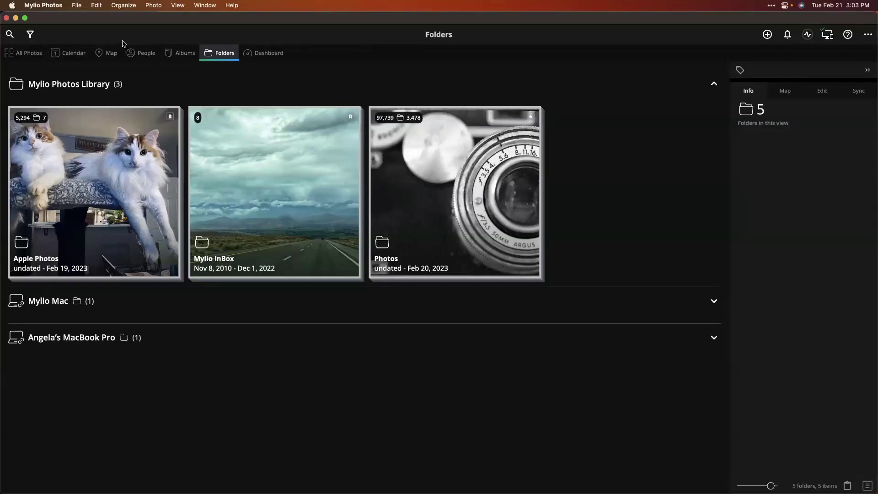
click(126, 6)
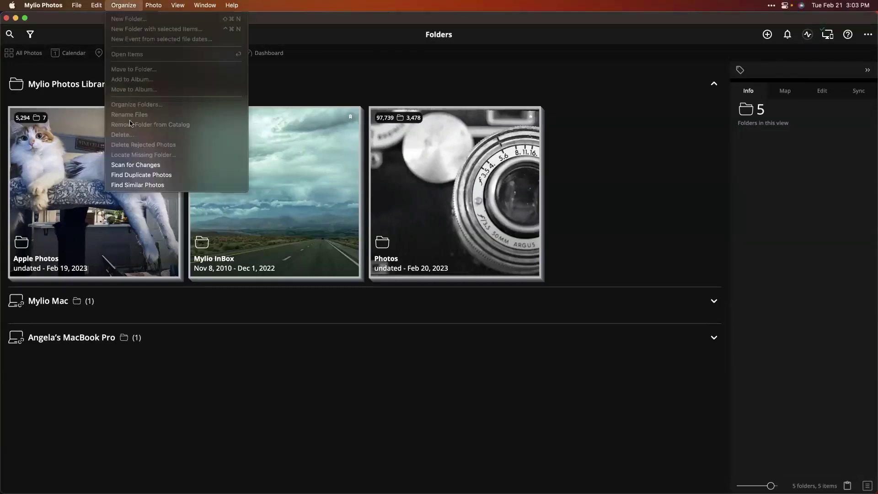
click(140, 178)
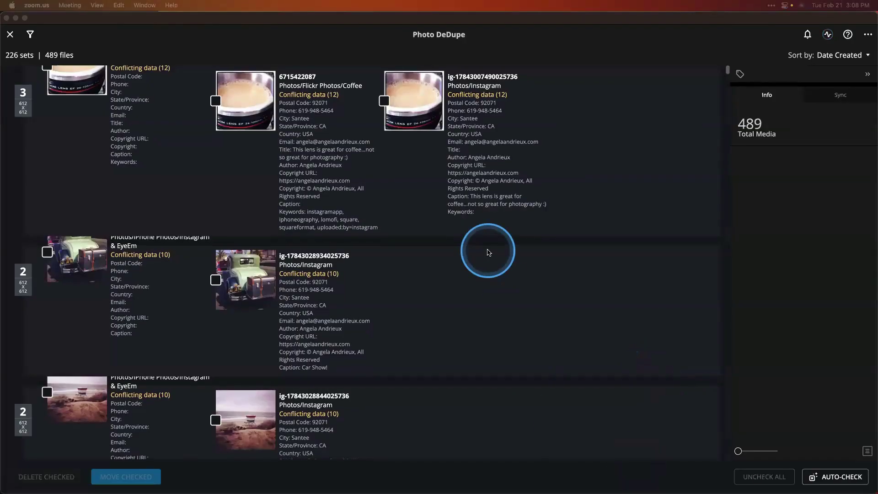
Step: Open the auto-check criteria and delete the Photos/Flickr Photos and Photos/iPhone Photos/Instagram & EyeEm folder rules
scroll(511, 317, up, 1)
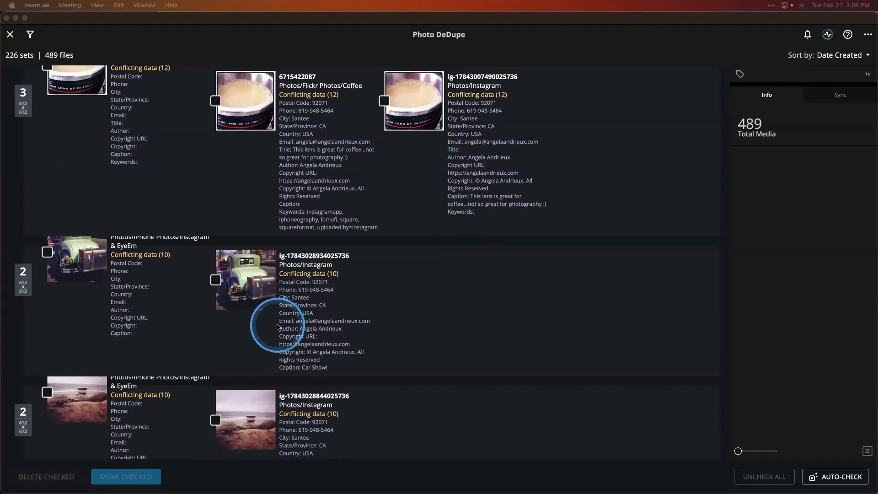
scroll(254, 323, down, 1)
scroll(275, 325, up, 1)
scroll(278, 326, down, 1)
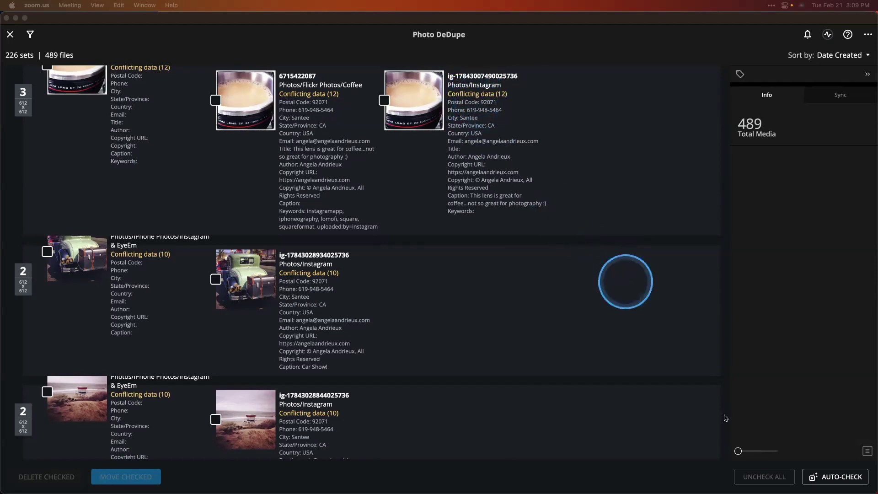
click(836, 478)
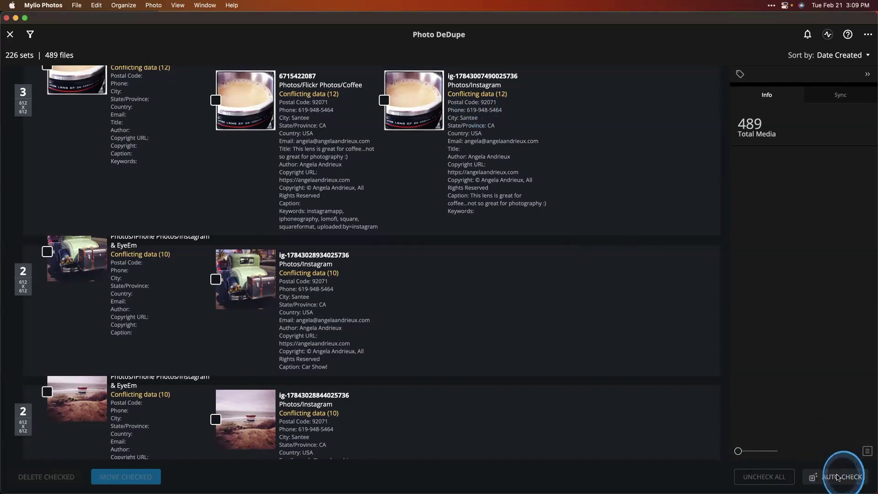
click(838, 477)
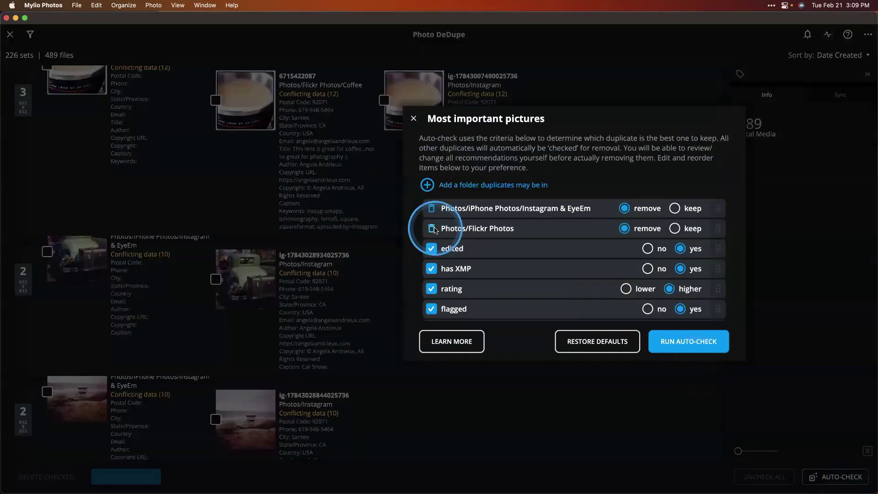
click(432, 229)
click(431, 209)
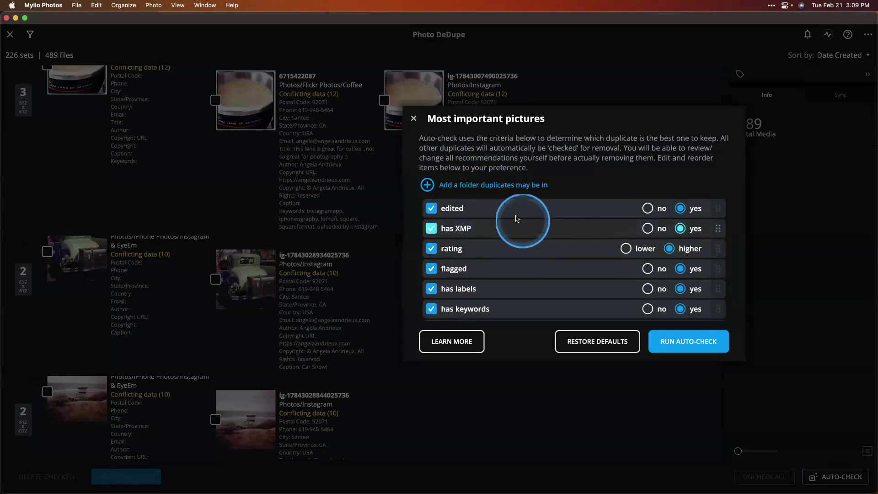
click(568, 338)
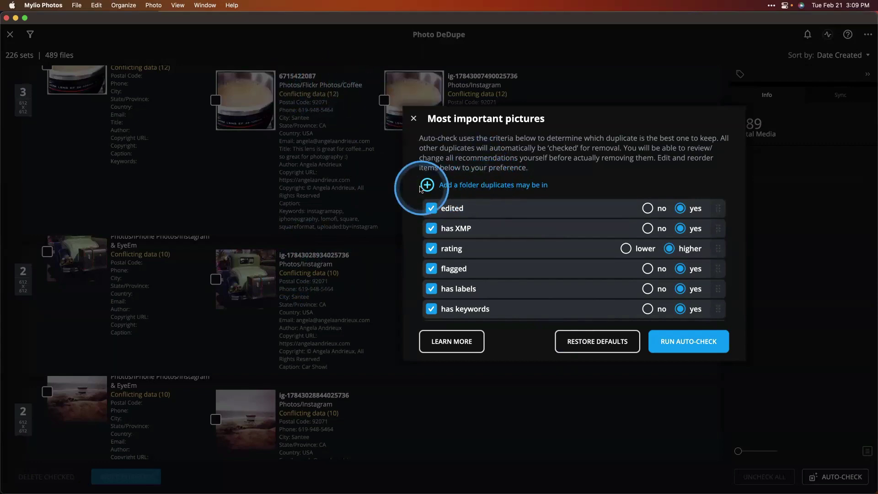
Step: Add the Photos/Flickr Photos folder to the auto-check criteria and set its duplicates to remove
click(422, 187)
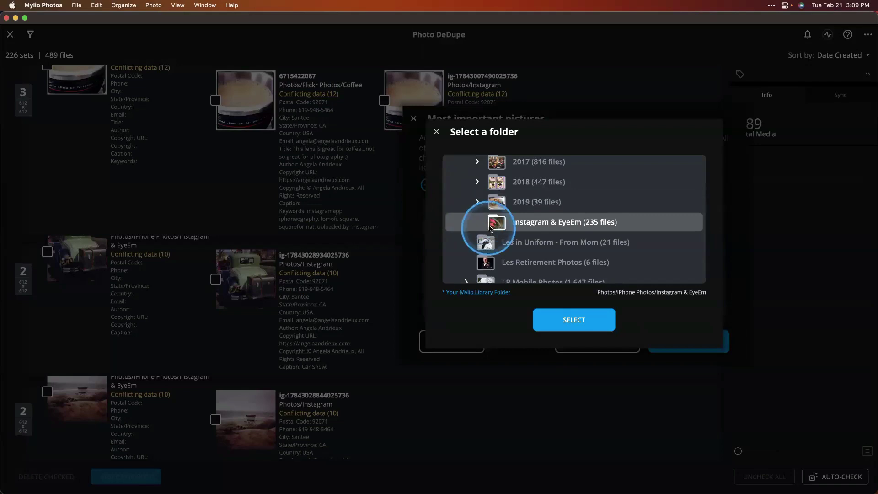
scroll(470, 204, up, 5)
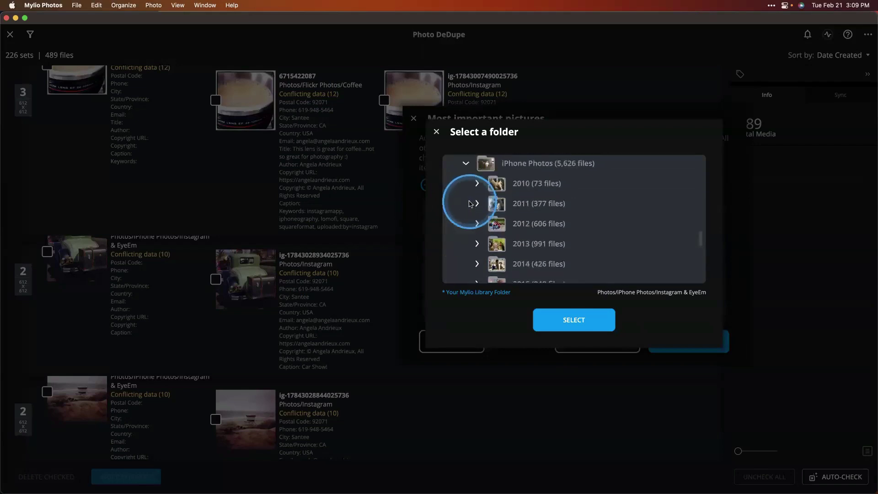
scroll(470, 204, up, 5)
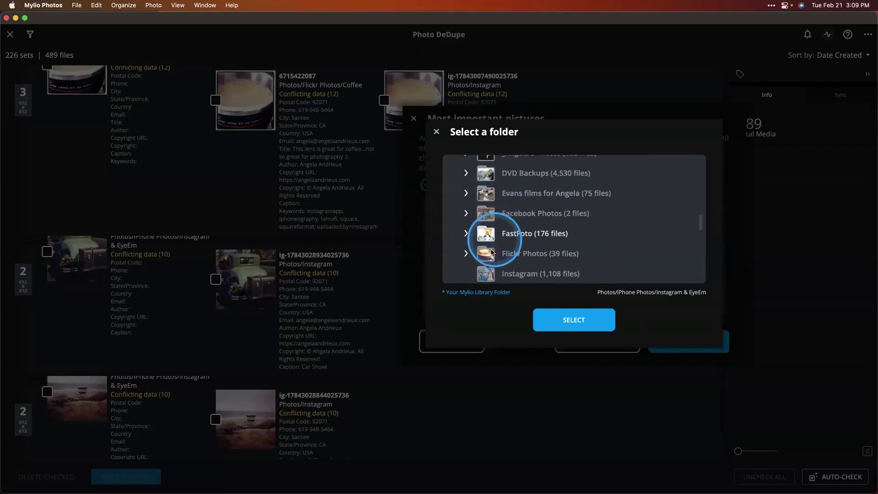
click(493, 253)
click(571, 320)
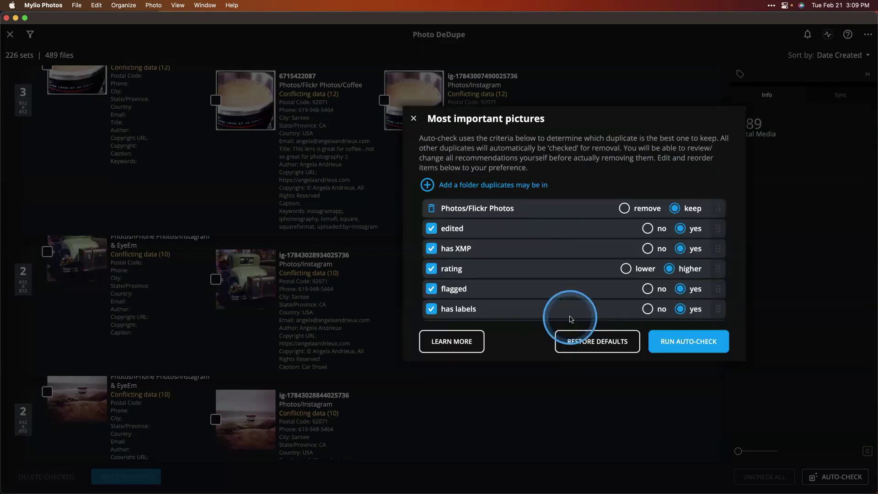
scroll(490, 219, up, 1)
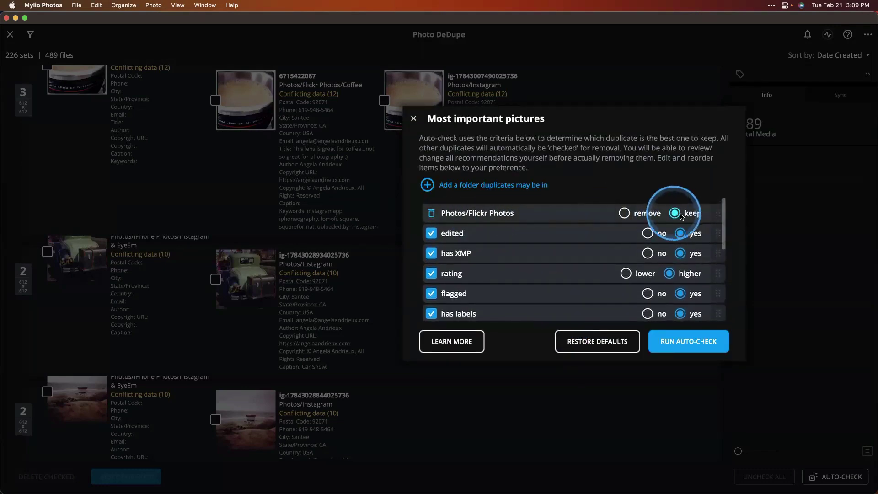
scroll(680, 214, down, 1)
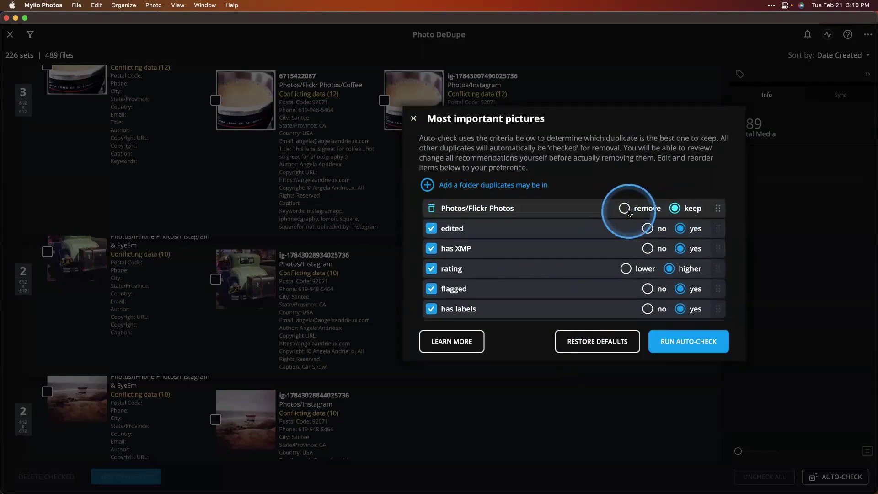
click(625, 210)
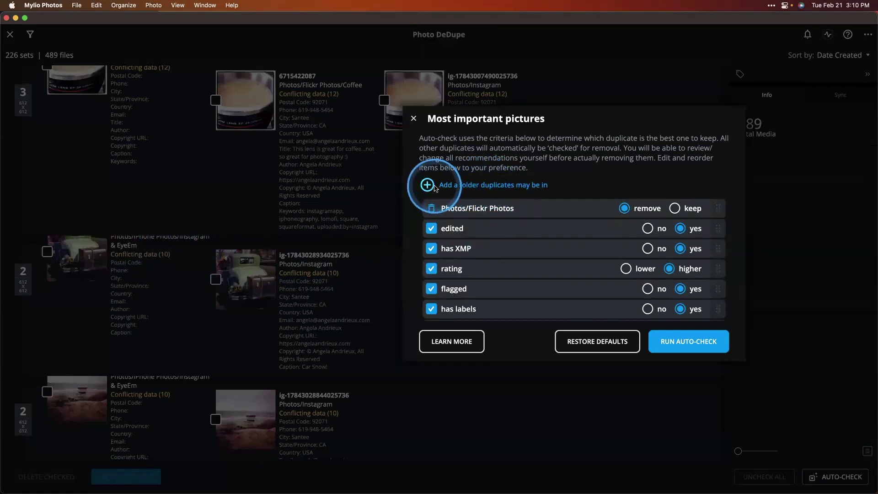
Step: Add the Instagram & EyeEm folder inside iPhone Photos to the auto-check criteria and set its duplicates to remove
click(434, 186)
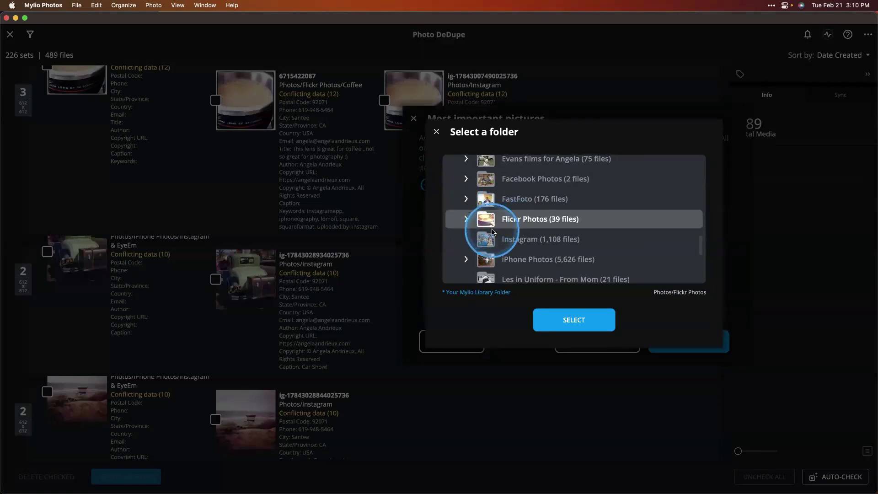
scroll(478, 224, down, 2)
click(465, 235)
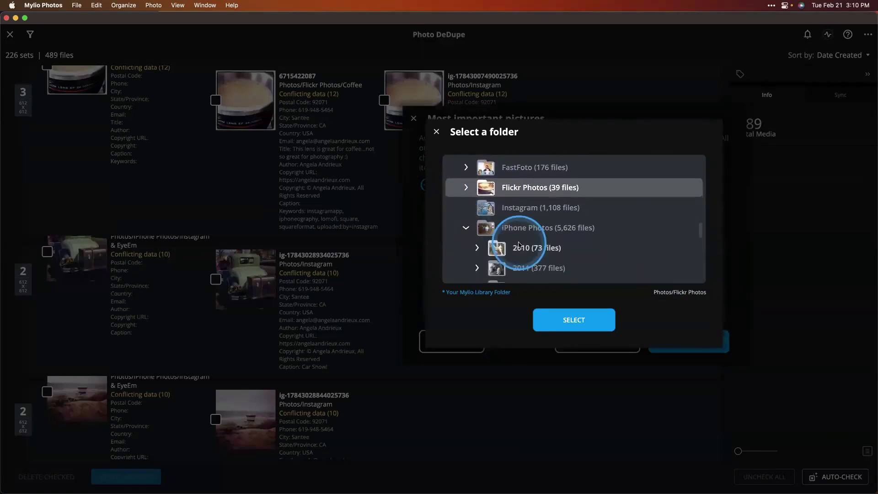
scroll(519, 246, down, 6)
scroll(518, 238, down, 7)
scroll(517, 231, up, 3)
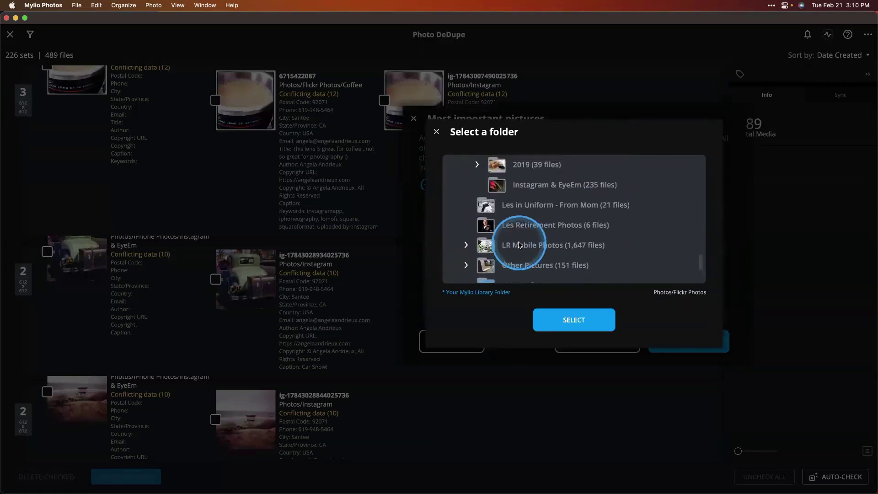
scroll(516, 227, down, 1)
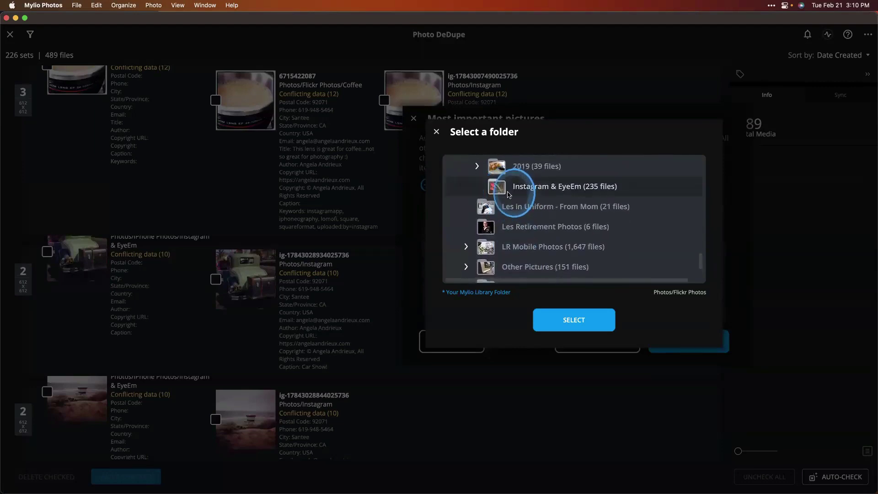
click(511, 188)
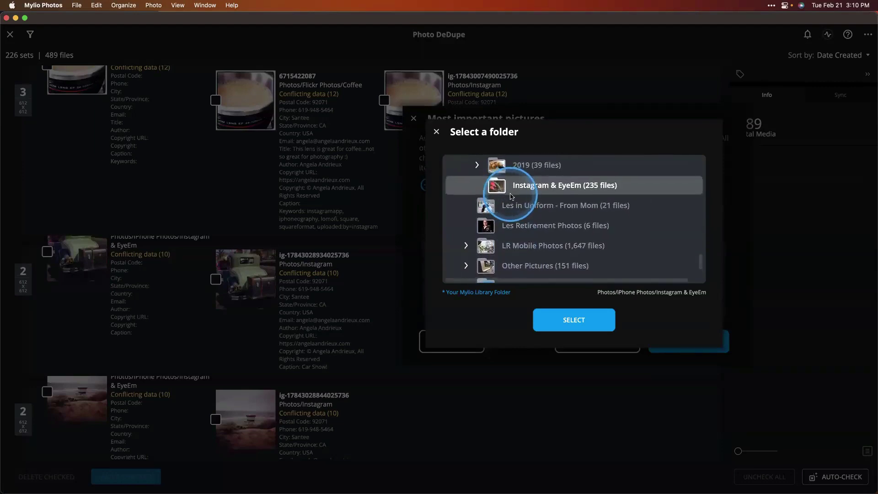
click(569, 319)
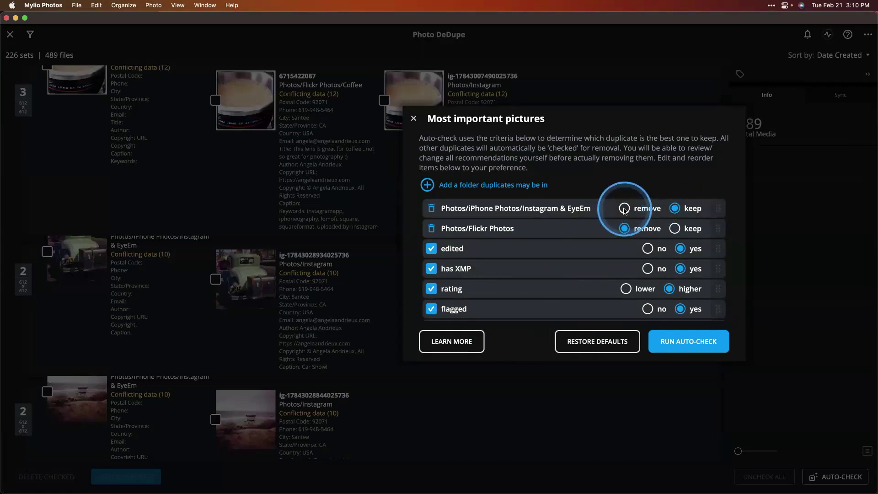
click(625, 209)
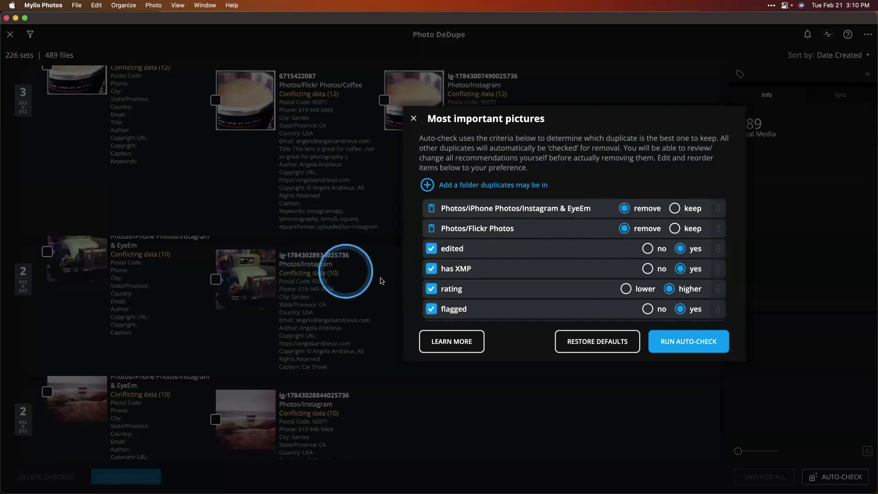
Step: Run the auto-check and delete the checked duplicate files, keeping the merge of their metadata into the remaining files enabled
click(675, 344)
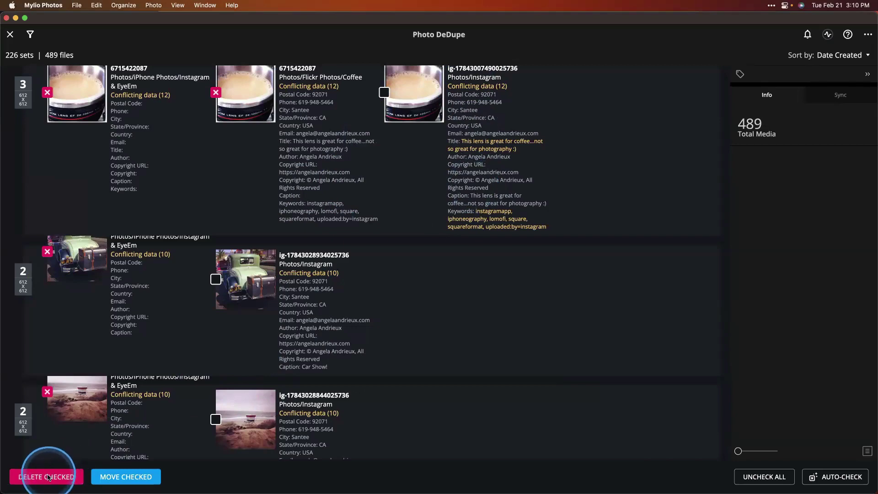
click(48, 477)
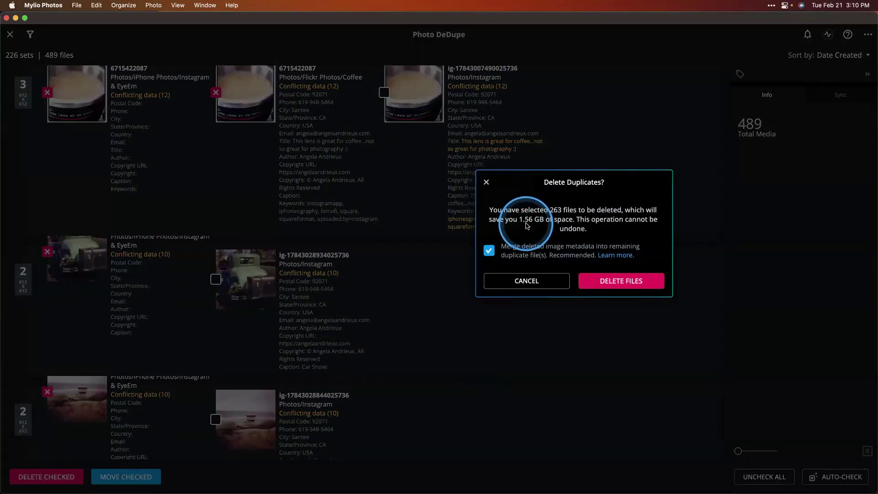
click(614, 282)
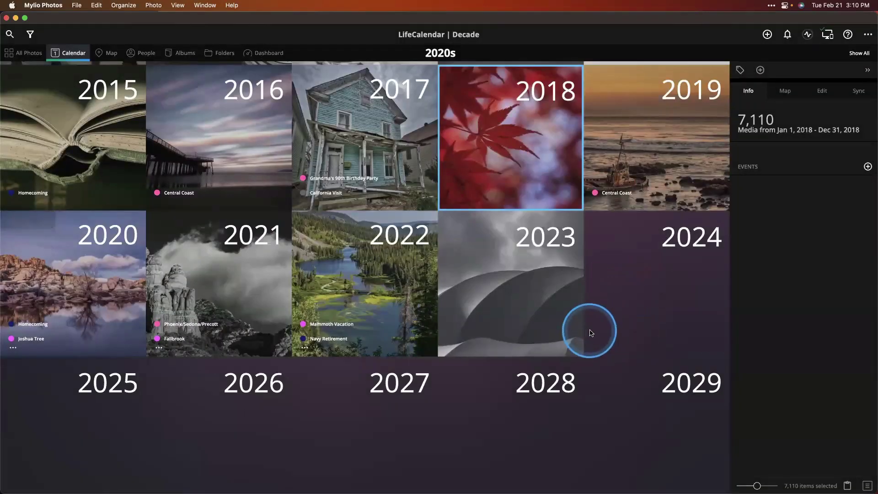
Step: Check the duplicate deletion in the activities and notifications lists, and close both lists
click(809, 35)
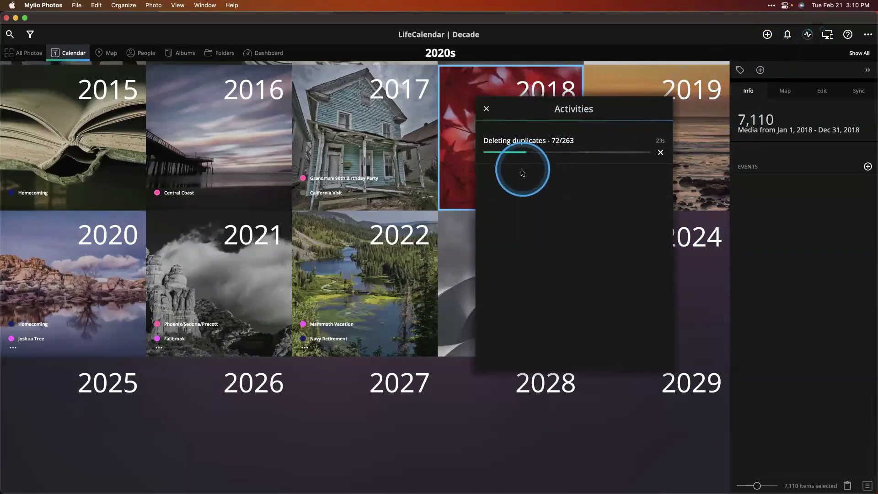
click(788, 37)
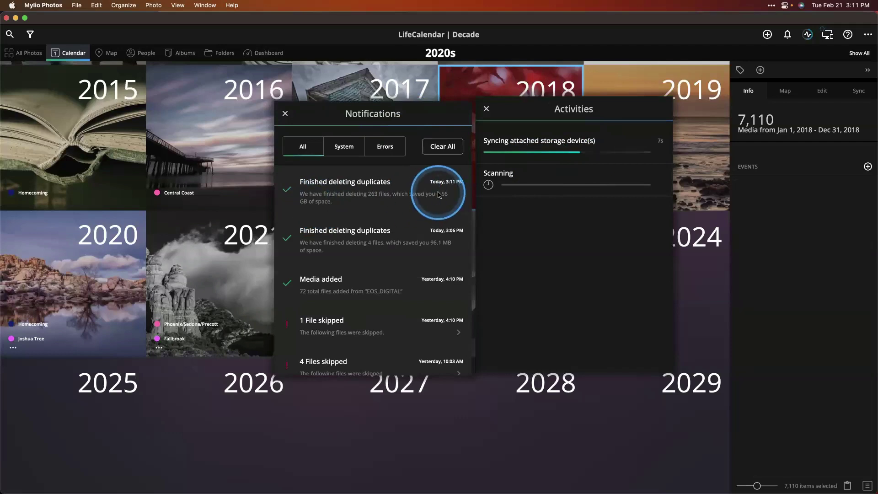
click(486, 110)
click(285, 114)
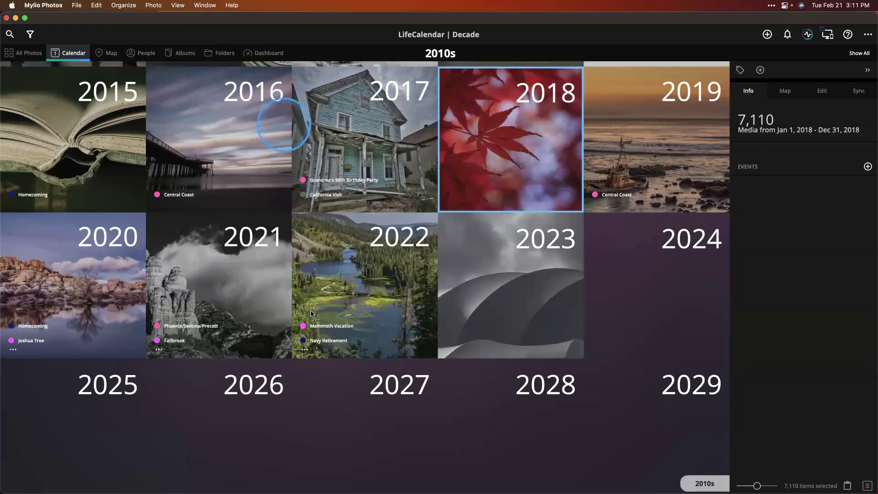
Step: Run the duplicate photo search again on the library
scroll(127, 200, up, 2)
click(124, 5)
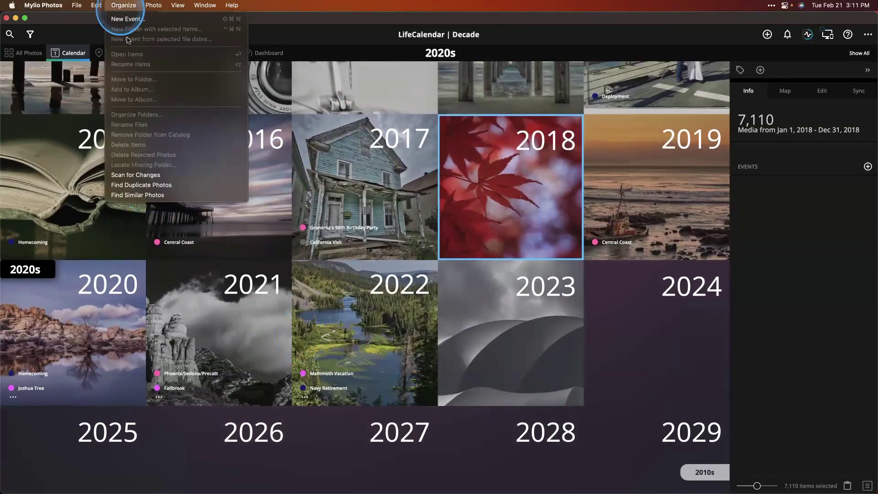
click(138, 184)
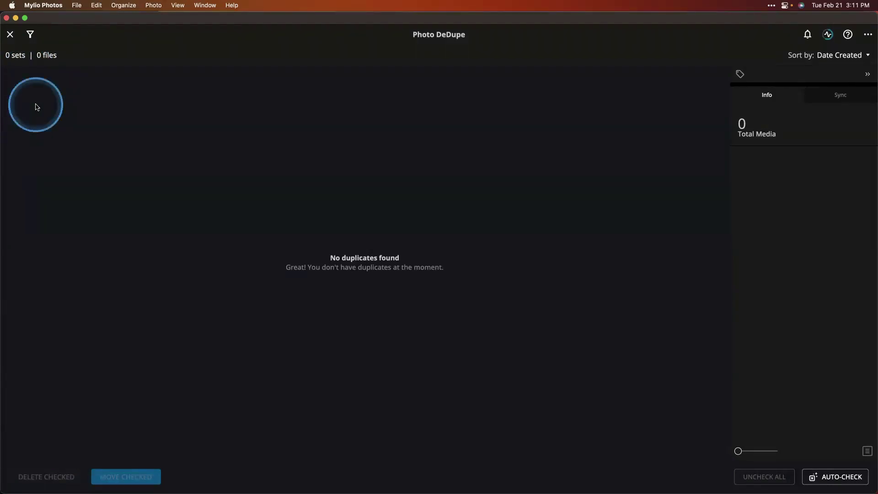
Step: Filter the duplicate results by folder to show only the 2001 folder inside Photos
click(29, 36)
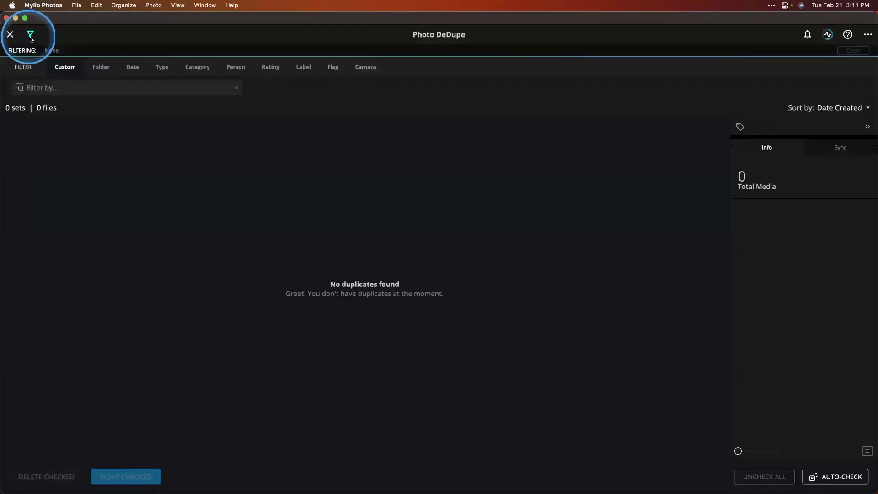
click(103, 68)
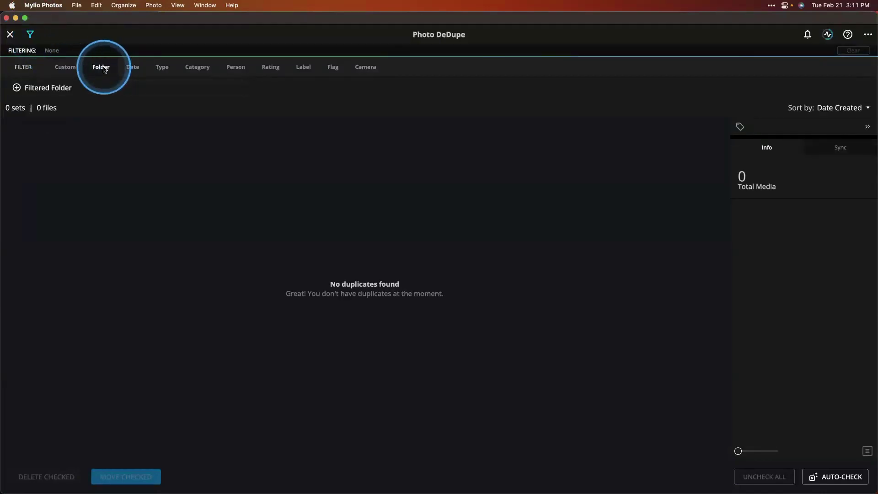
click(42, 87)
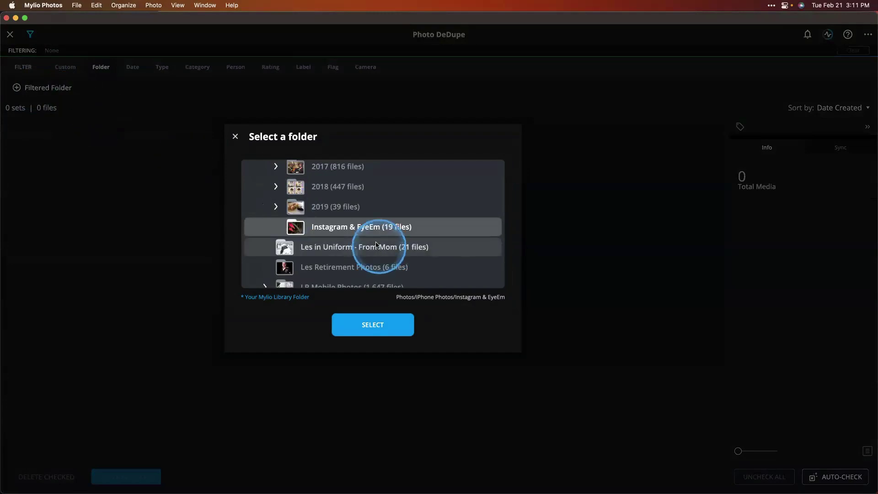
scroll(379, 242, up, 10)
scroll(377, 244, up, 10)
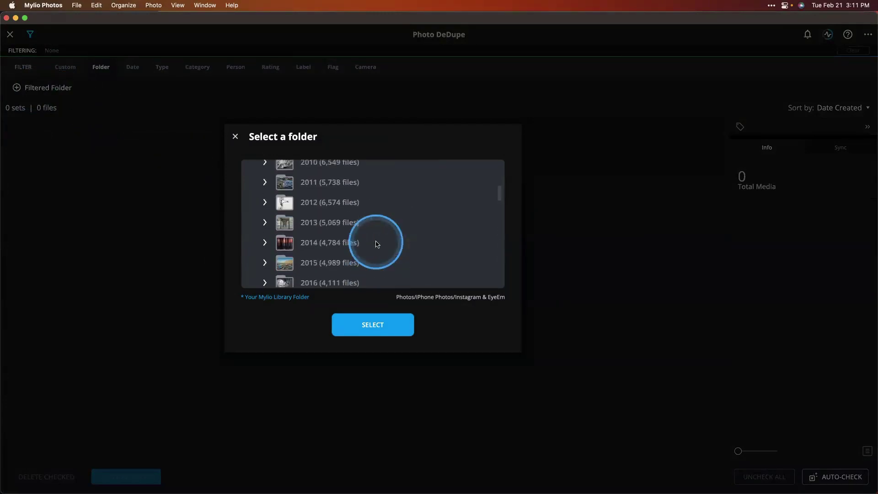
click(295, 197)
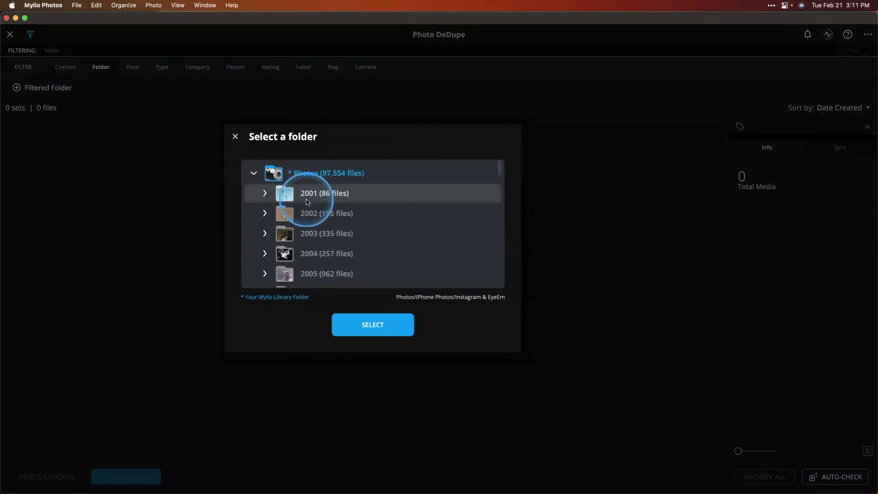
click(355, 325)
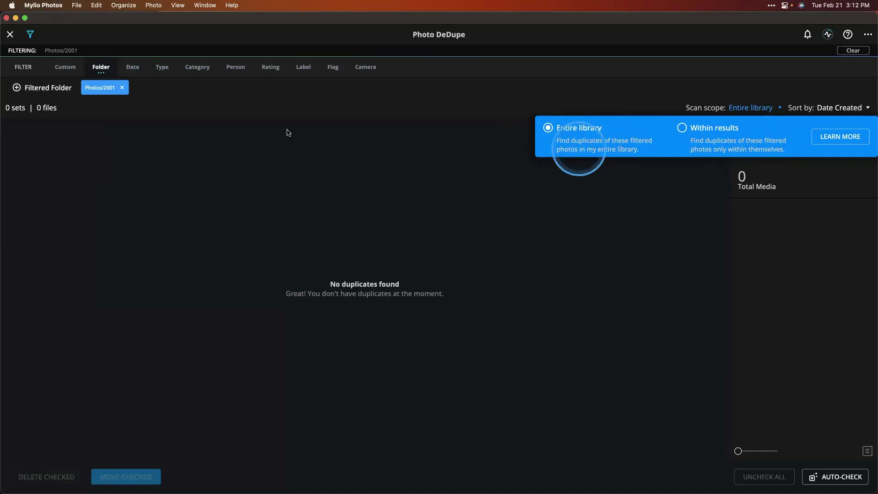
Step: Close Photo DeDupe, clear the Photos/2001 folder filter from the library and hide the filter options
click(122, 89)
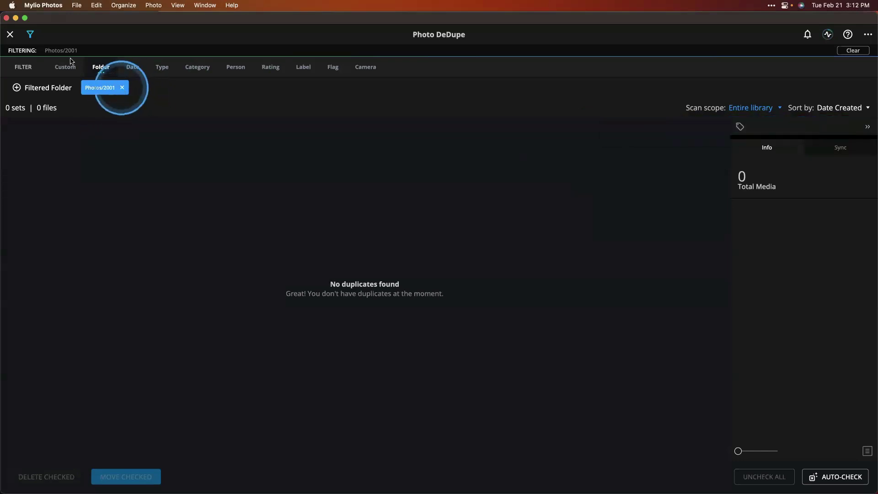
click(10, 35)
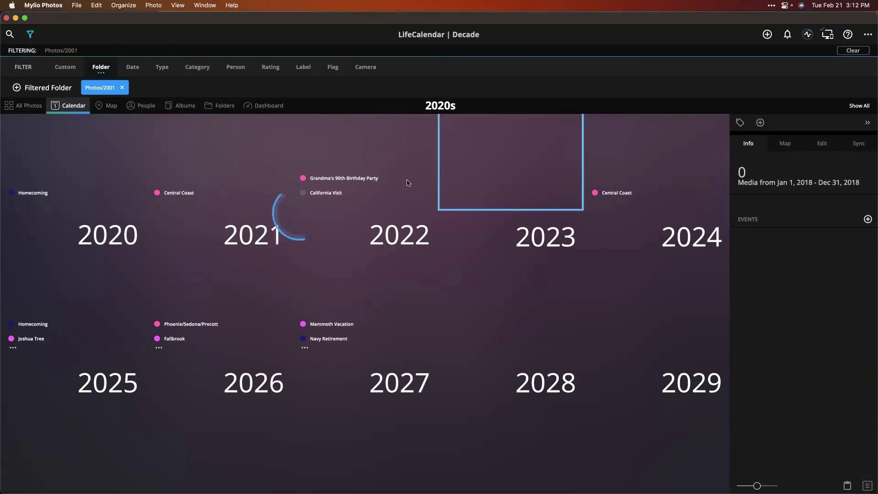
click(123, 89)
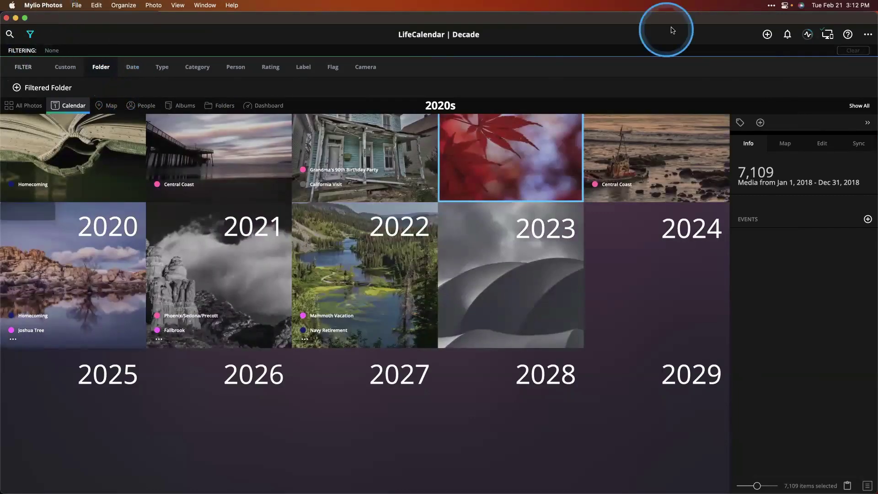
click(31, 35)
Step: Search for duplicate photos again and remove the Flickr Photos and Instagram & EyeEm folders from the auto-check criteria
click(123, 5)
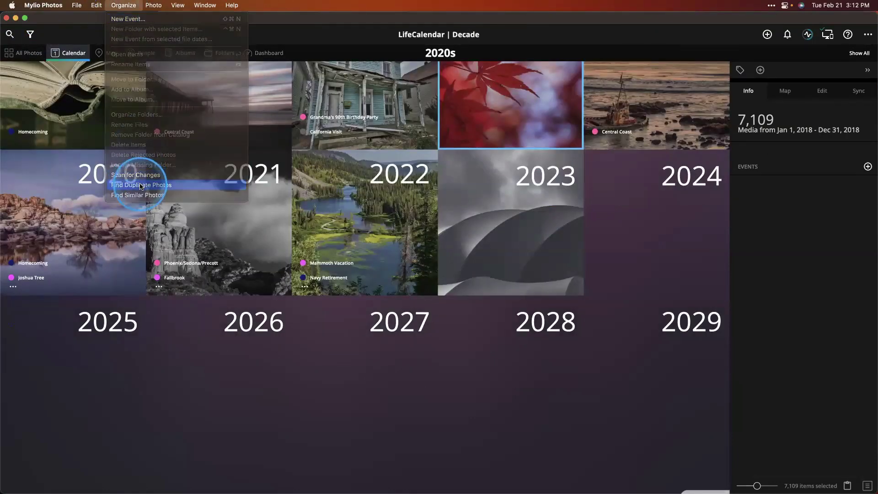
click(140, 186)
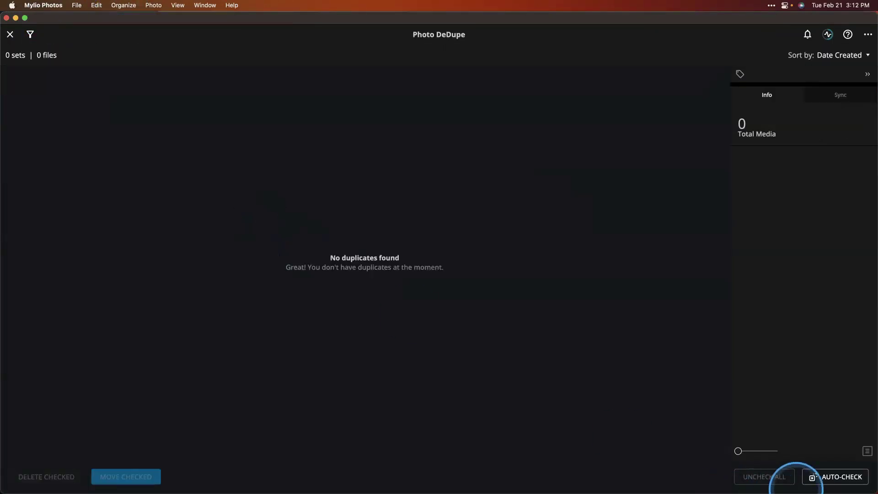
click(835, 477)
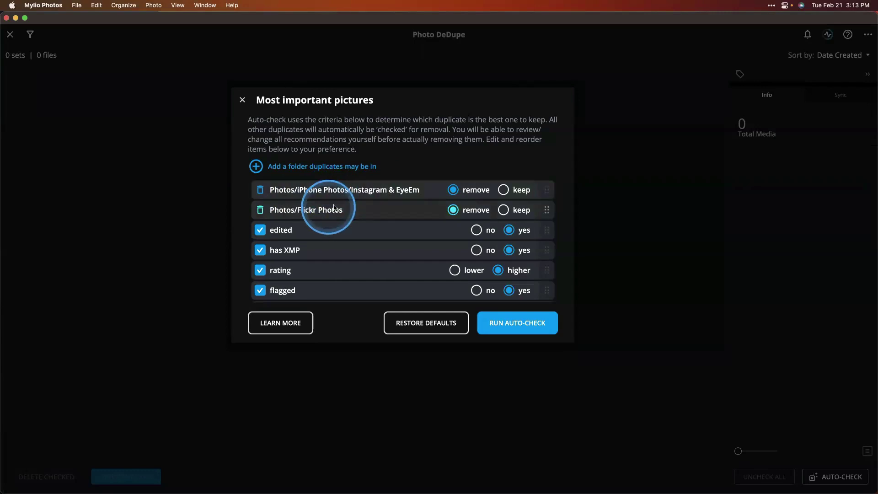
click(260, 209)
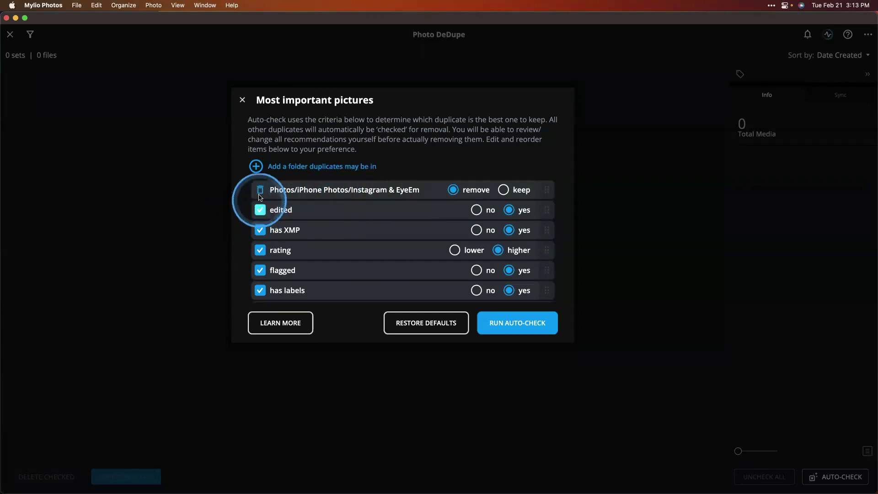
click(260, 192)
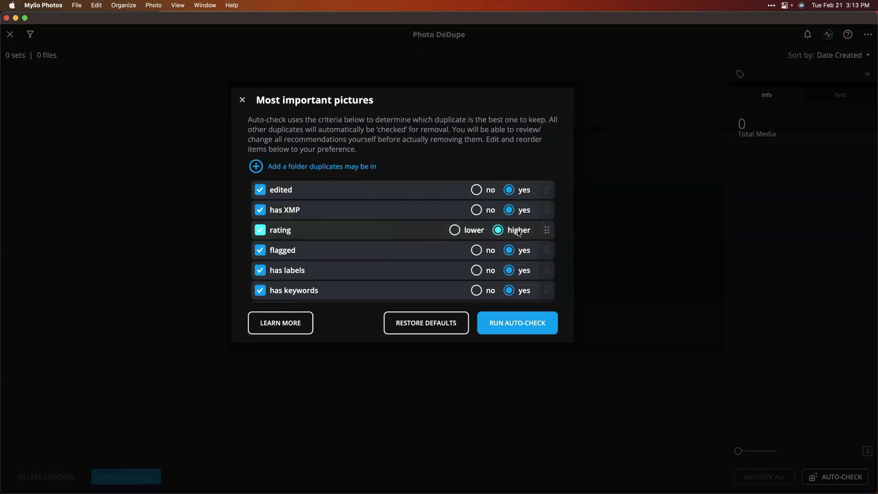
Step: Reorder the auto-check criteria so that rating comes first, flagged second and has keywords third, keeping flagged set to yes
click(510, 251)
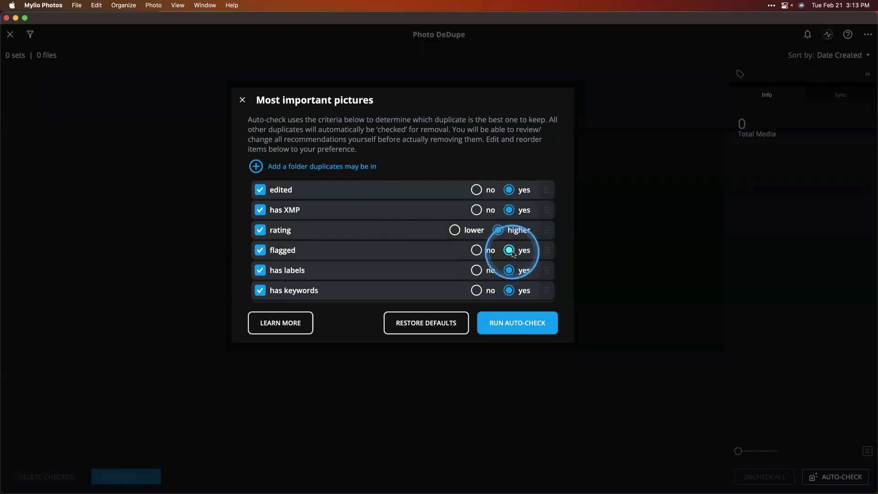
scroll(360, 276, down, 2)
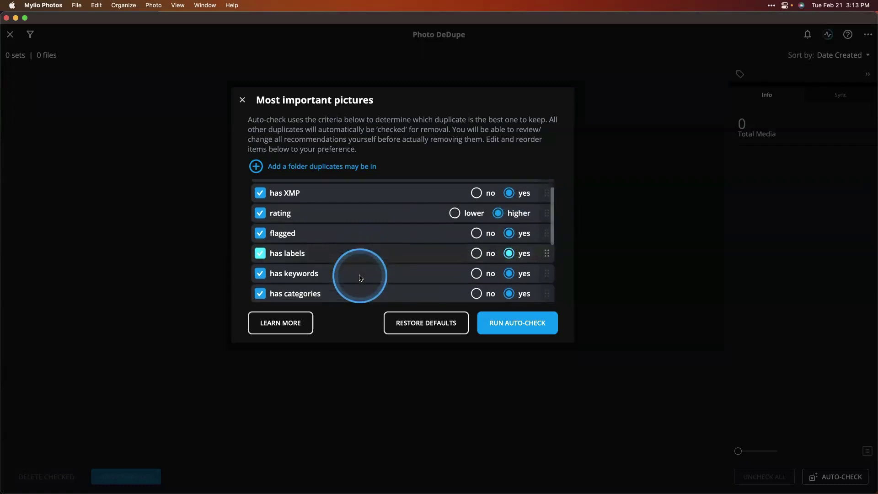
scroll(360, 278, down, 3)
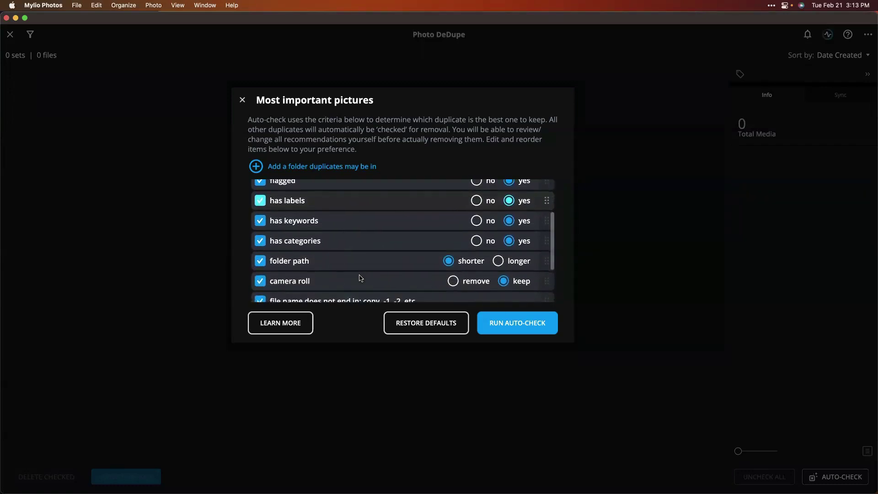
scroll(360, 278, up, 5)
scroll(360, 277, up, 3)
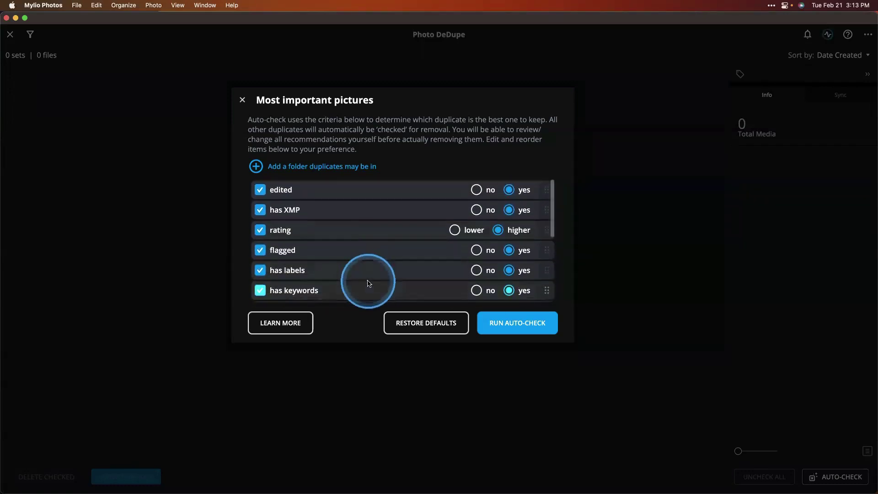
drag(548, 229, 547, 187)
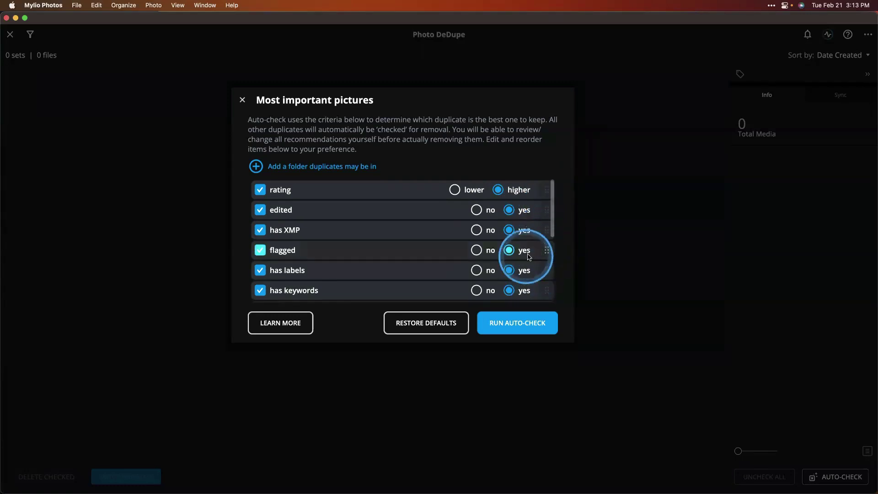
drag(547, 253, 545, 204)
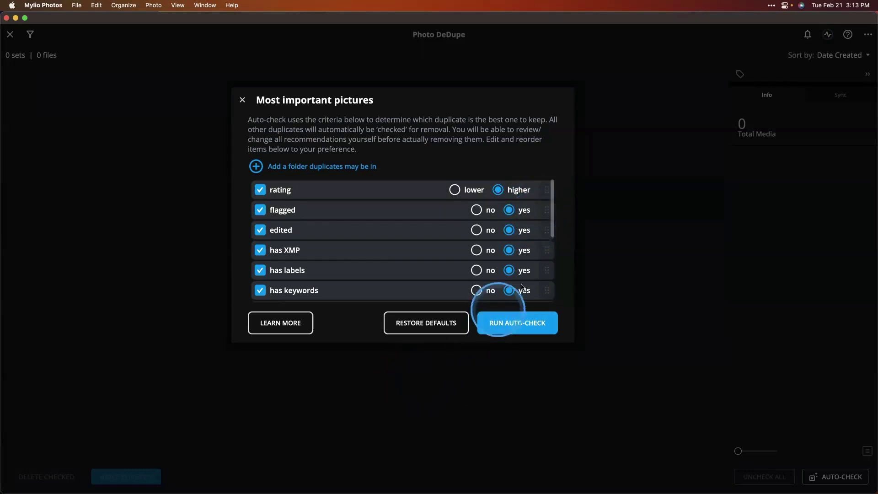
drag(549, 293, 541, 224)
Step: Review the remaining auto-check criteria down to the end of the list, and close the criteria and Photo DeDupe
scroll(521, 251, down, 5)
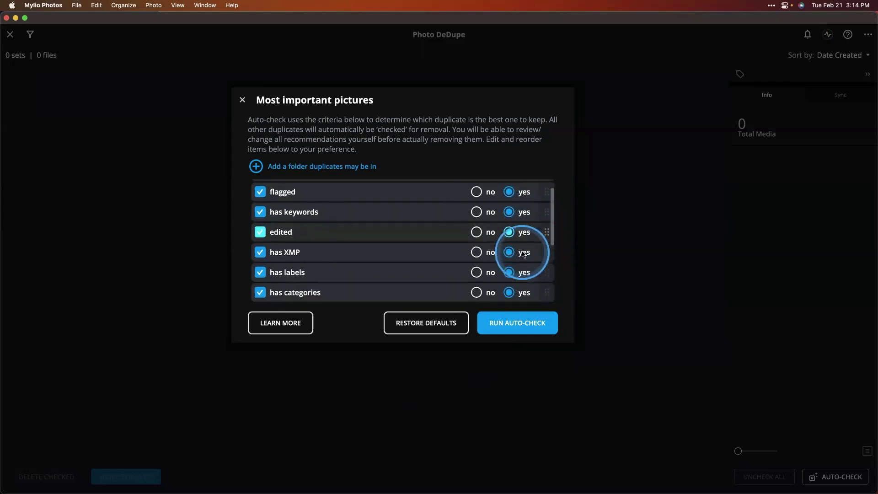
scroll(522, 254, down, 3)
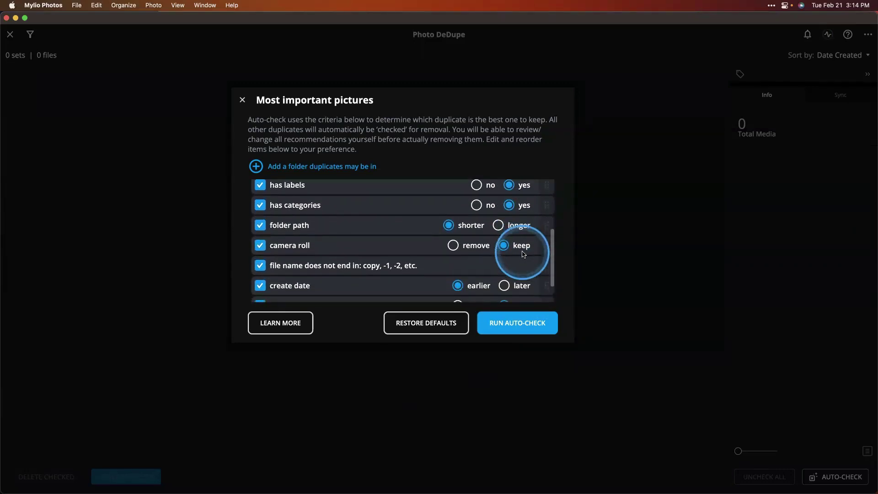
scroll(511, 257, down, 4)
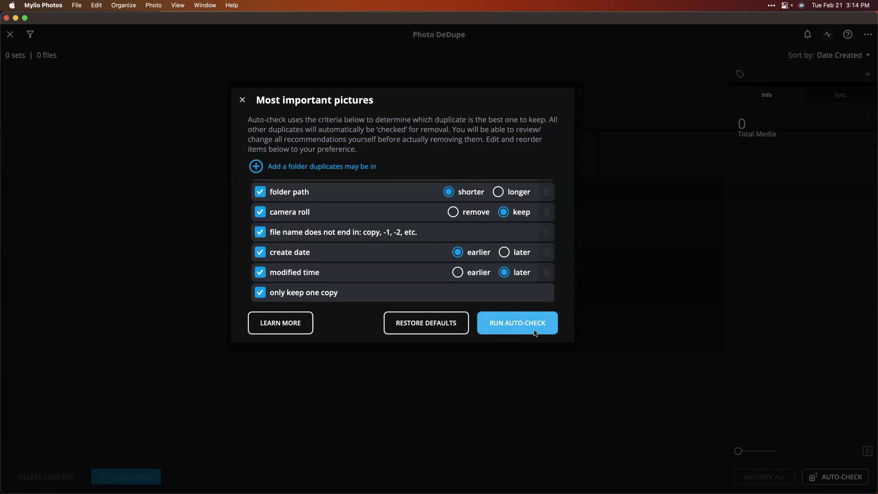
click(242, 101)
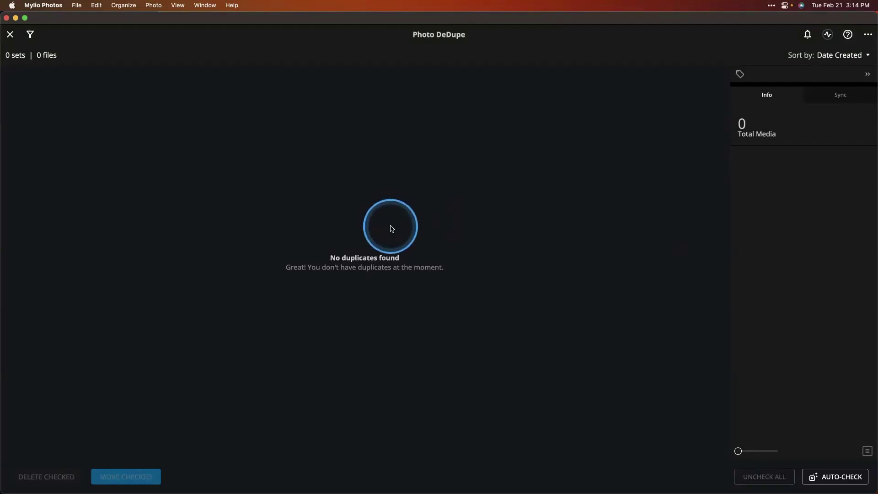
click(11, 36)
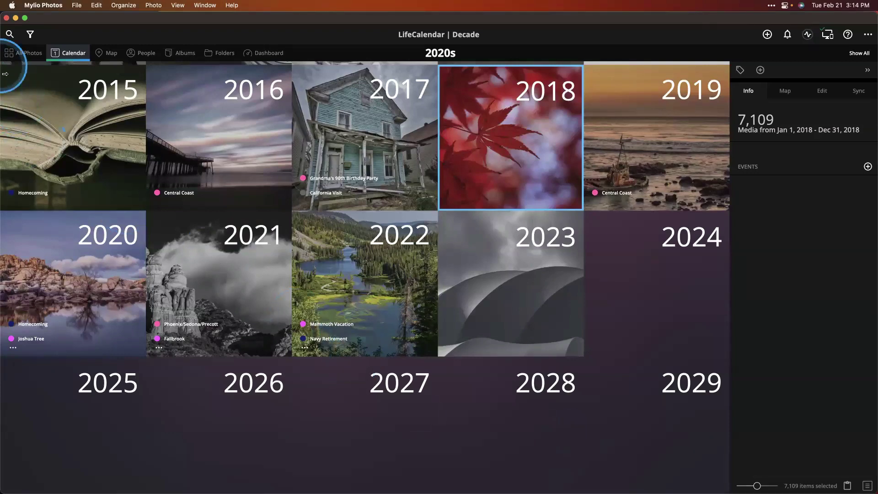
Step: Find the duck photo 230220_santee-lakes_0030.cr3 in All Photos and permanently delete it
click(26, 54)
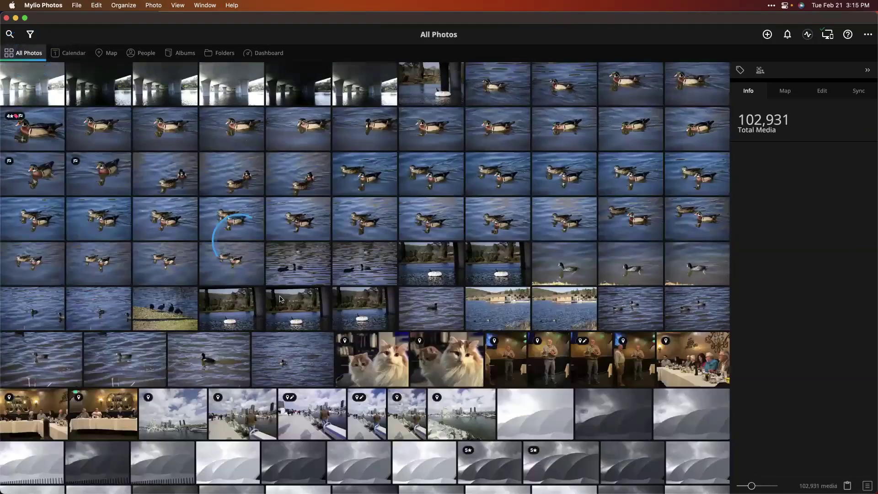
click(188, 261)
double_click(189, 260)
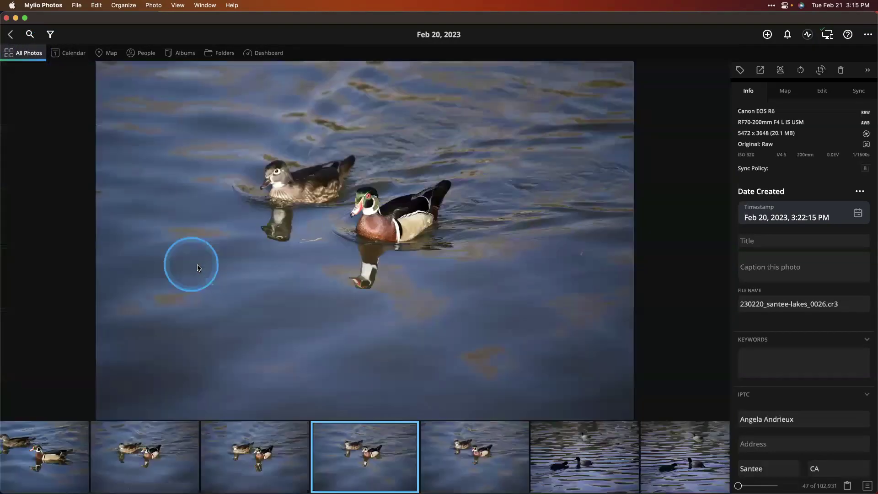
key(Left)
key(Left)
key(Left)
key(Left)
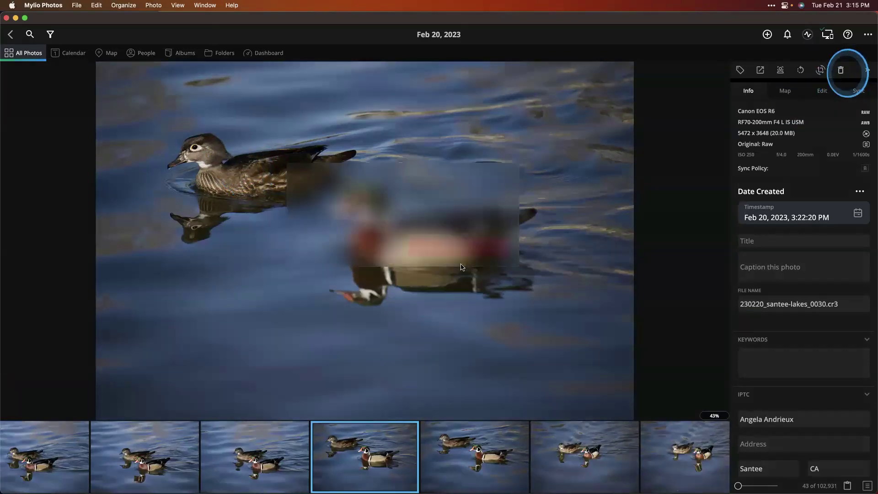
key(Delete)
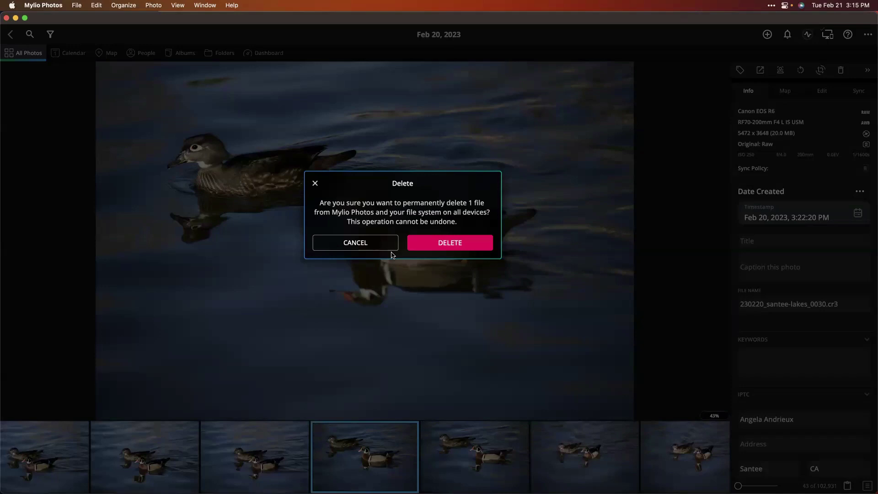
click(465, 243)
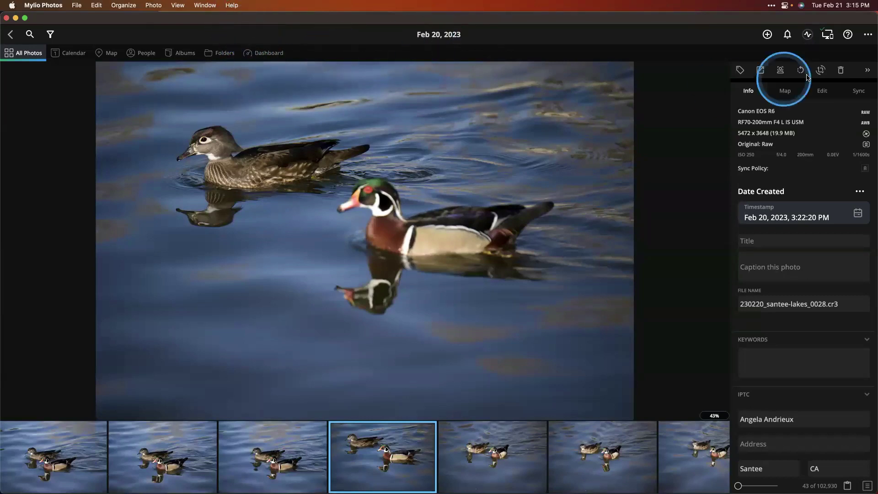
Step: Open the How to Guide in Safari, search it for "free up space" and open "Freeing Up Space on Camera Roll or Media Library"
click(848, 34)
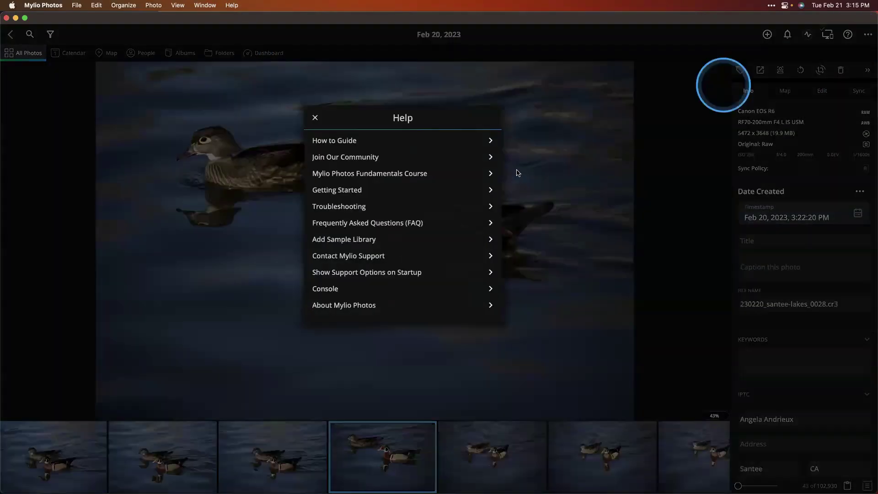
click(435, 141)
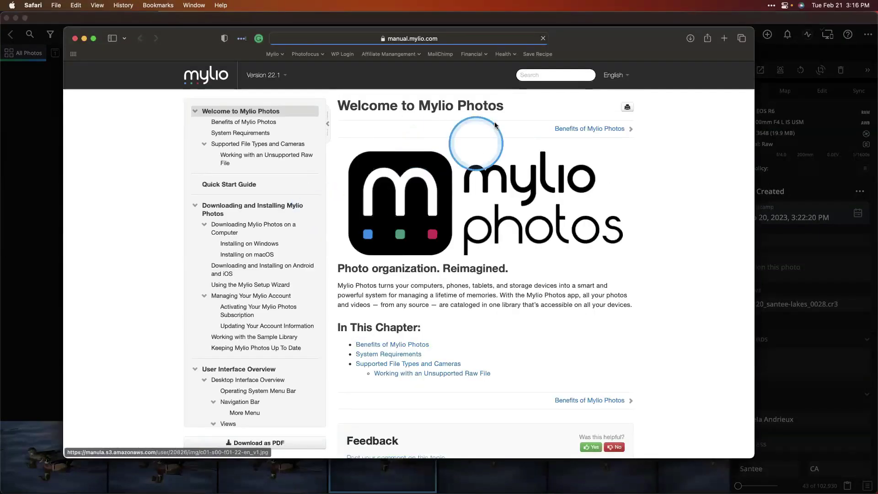
click(545, 74)
text(fre)
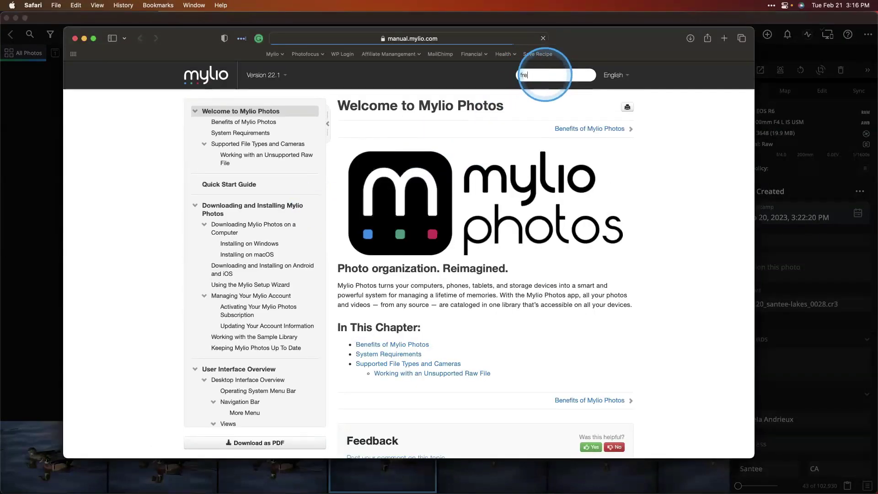
text(e up space)
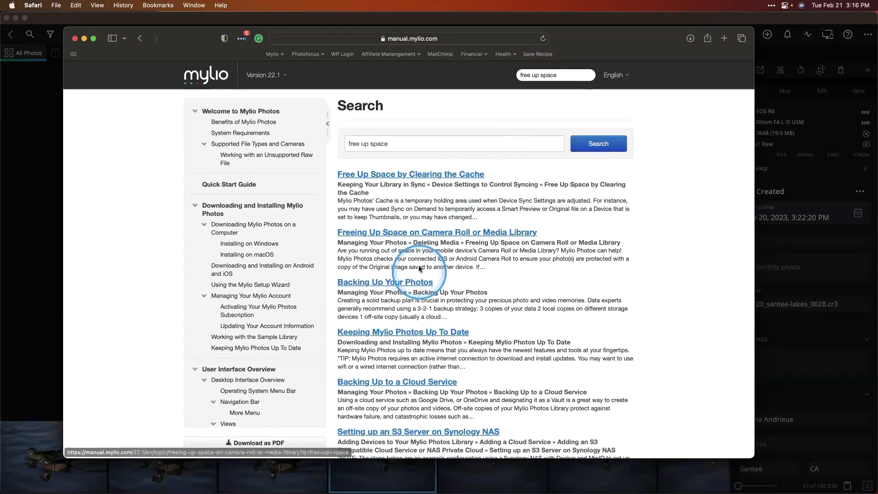
click(392, 237)
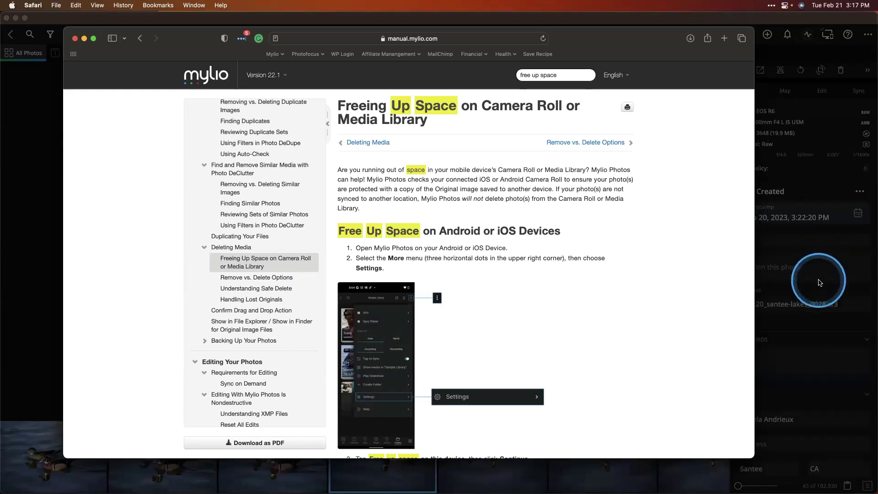
Step: Switch back to Mylio Photos, close the Help list and show the open duck photo's sync status across all devices
click(786, 284)
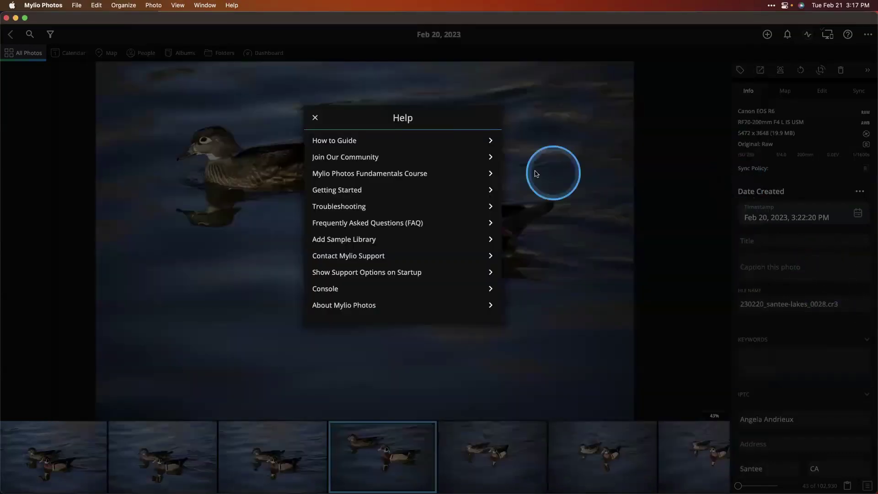
click(316, 118)
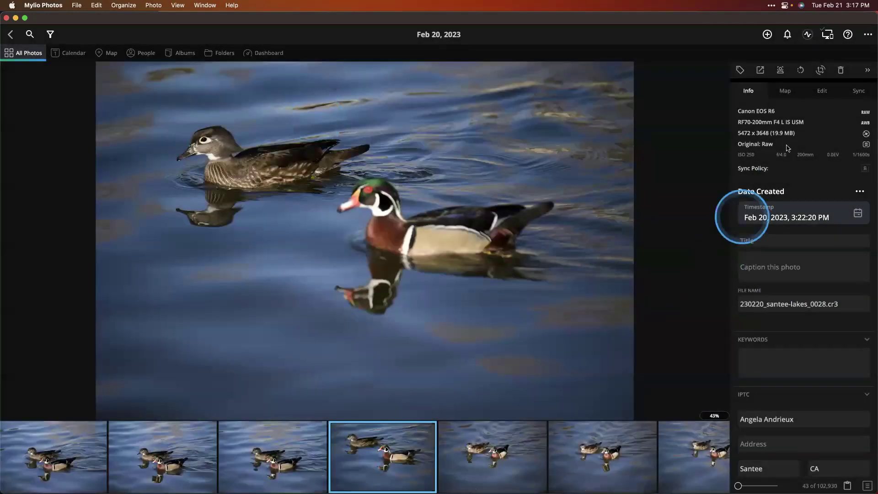
click(852, 93)
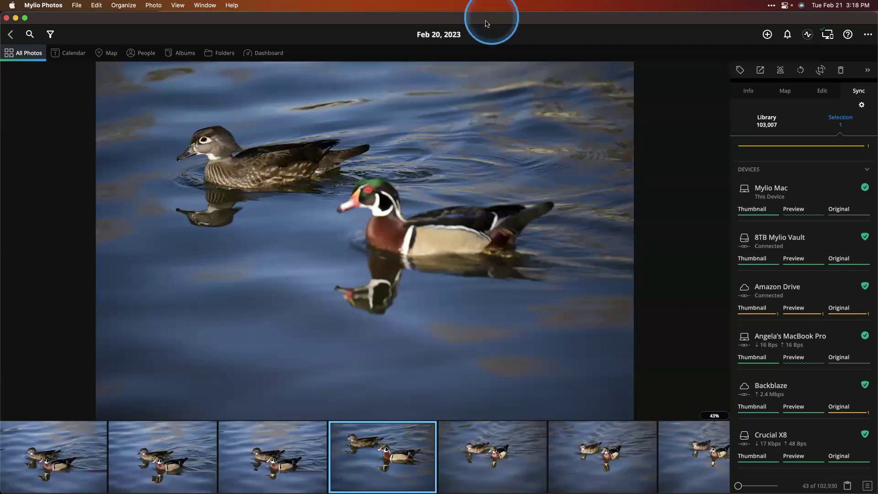
Step: Show the library's folders, view the actions available for the Photos folder, and dismiss them without choosing any
click(227, 58)
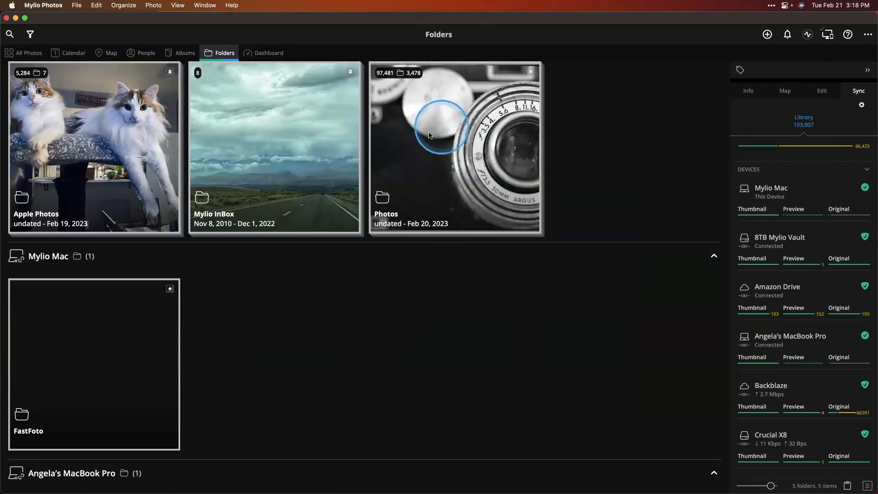
right_click(447, 154)
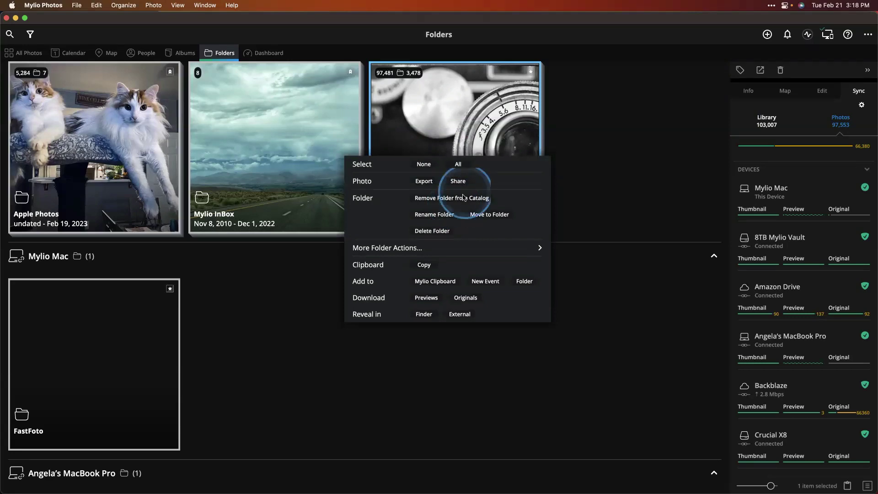
click(576, 154)
click(442, 133)
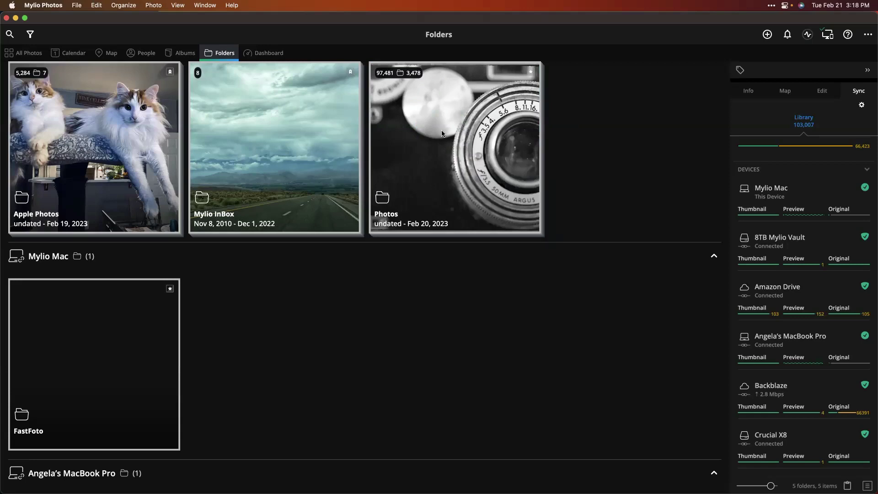
click(495, 231)
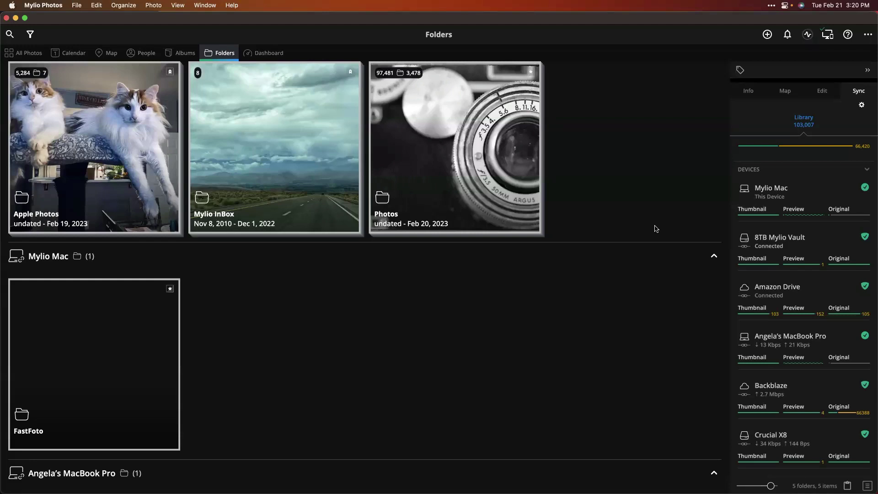
drag(655, 284, 653, 305)
click(654, 304)
click(653, 305)
click(647, 294)
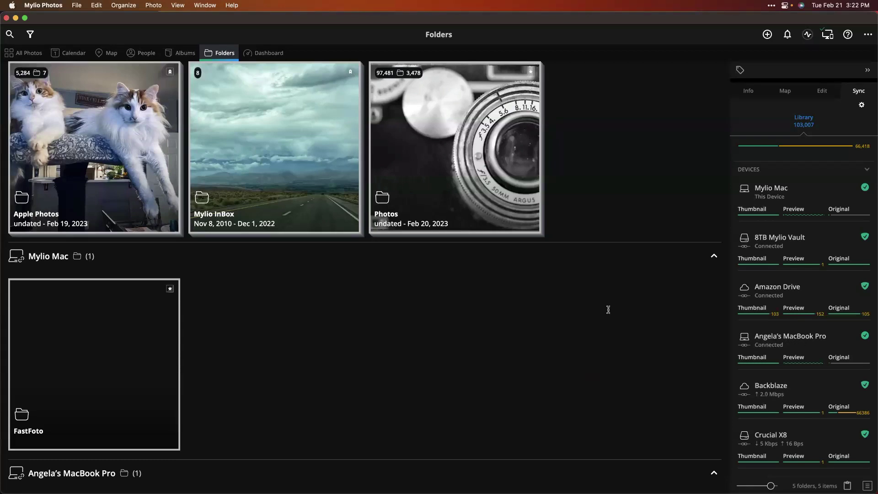
click(602, 306)
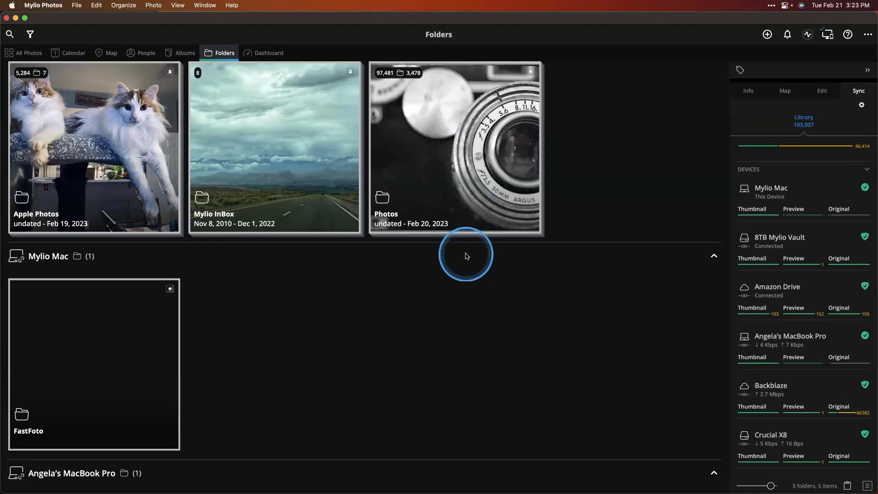
Step: Run Find Duplicate Photos on the library, check the results, and close Photo DeDupe
click(126, 6)
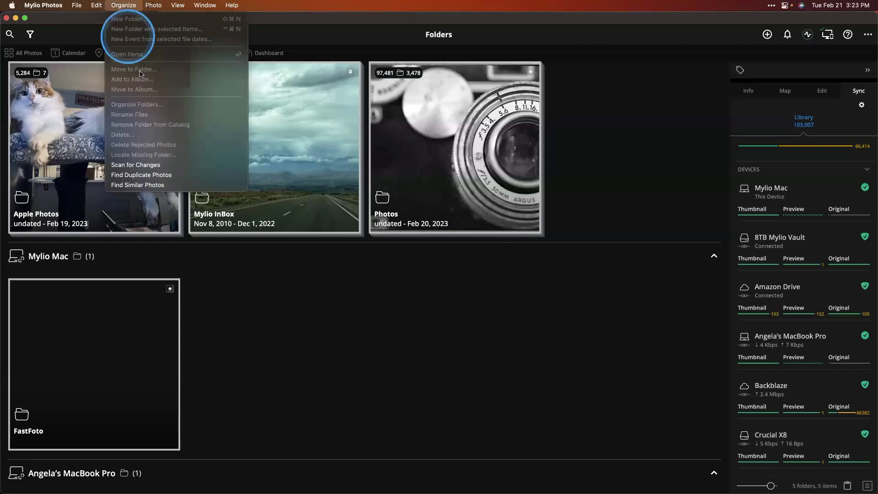
click(156, 178)
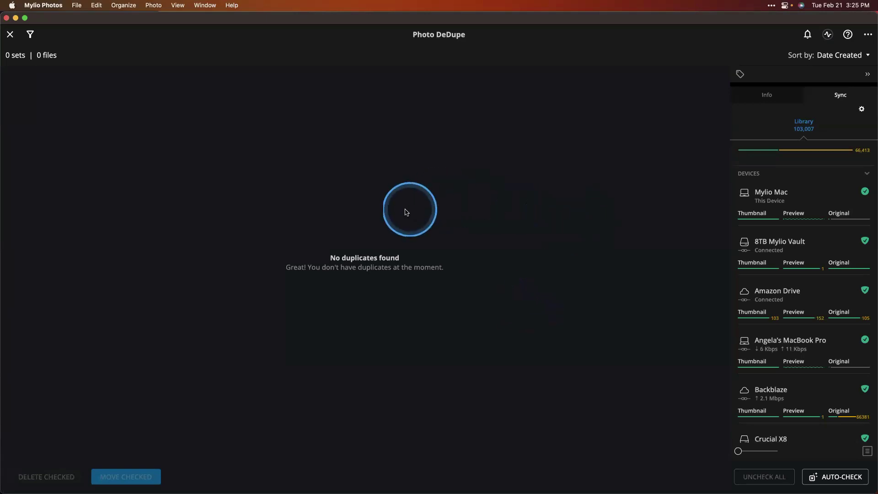
click(10, 34)
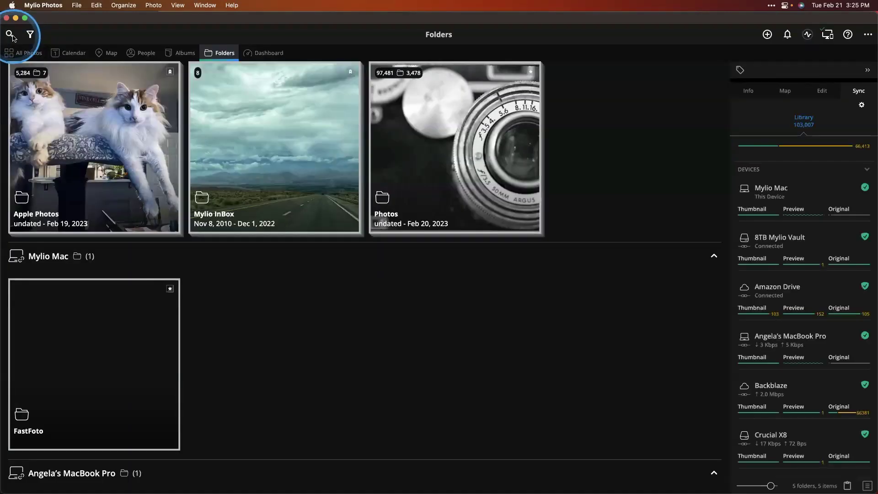
Step: Open the duck photo 230220_santee-lakes_0057.cr3 from All Photos and review its file info and IPTC metadata
click(28, 53)
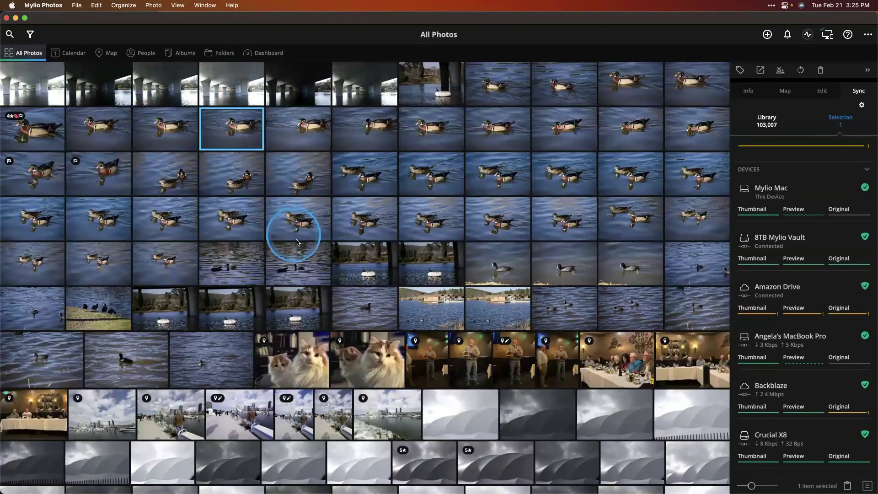
double_click(234, 129)
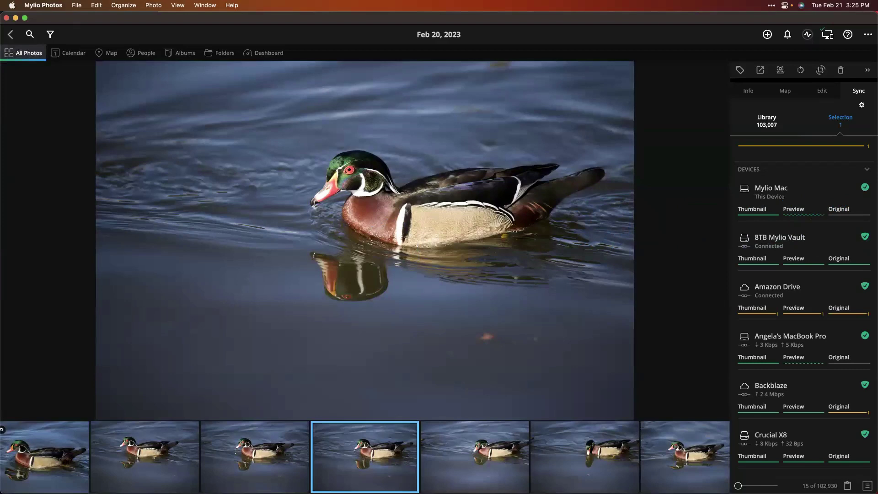
click(749, 90)
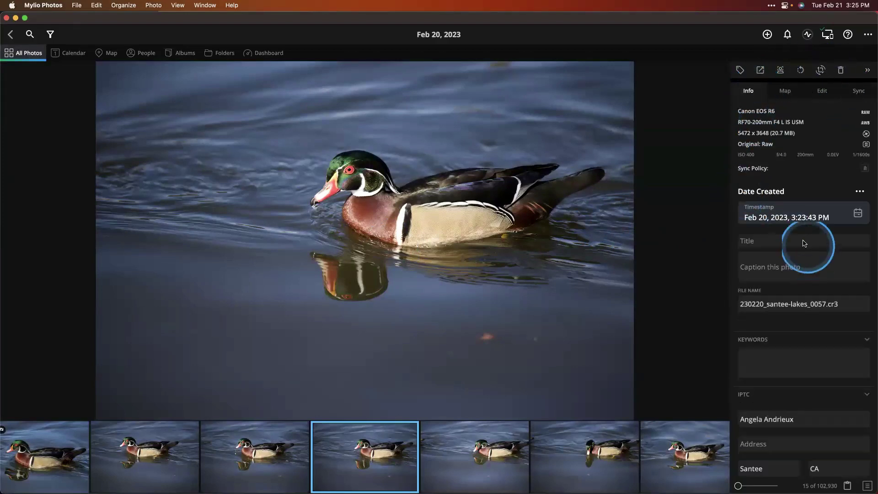
scroll(804, 243, down, 5)
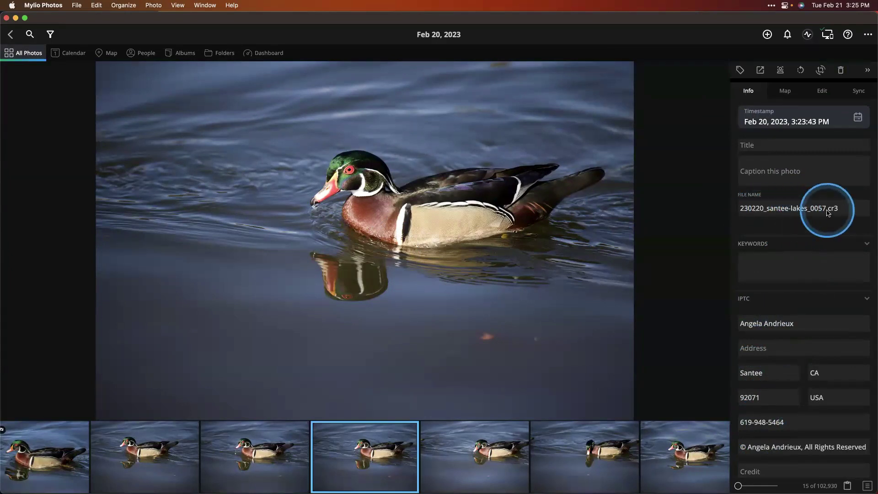
scroll(811, 259, down, 5)
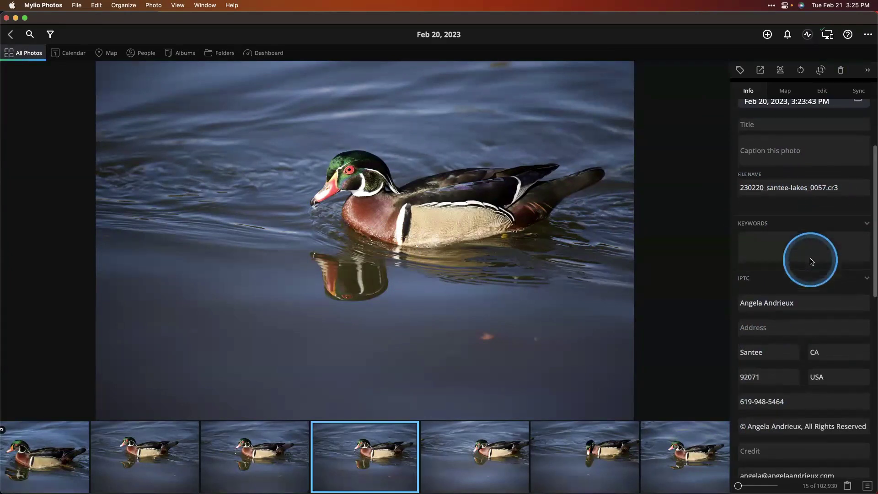
Step: Start opening the photo with Radiant Photo, compare the Edit Original and Edit a Copy with Mylio Photos Adjustments options, and cancel
click(154, 6)
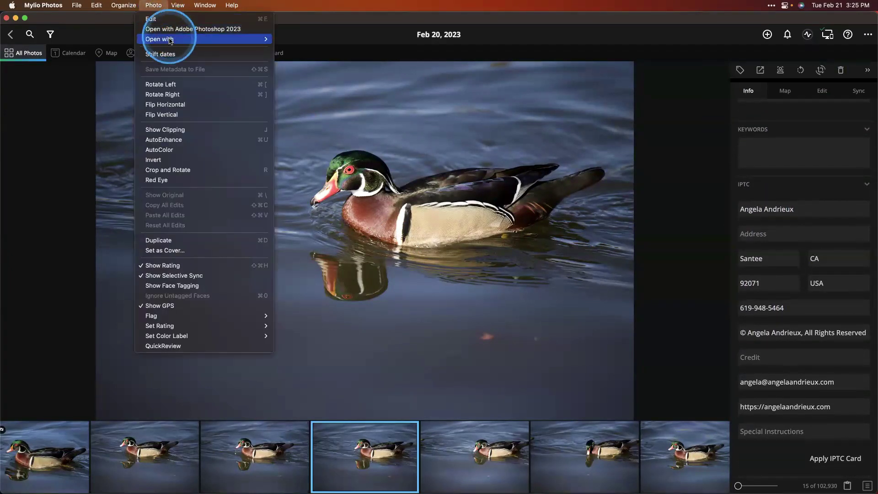
mouse_move(170, 41)
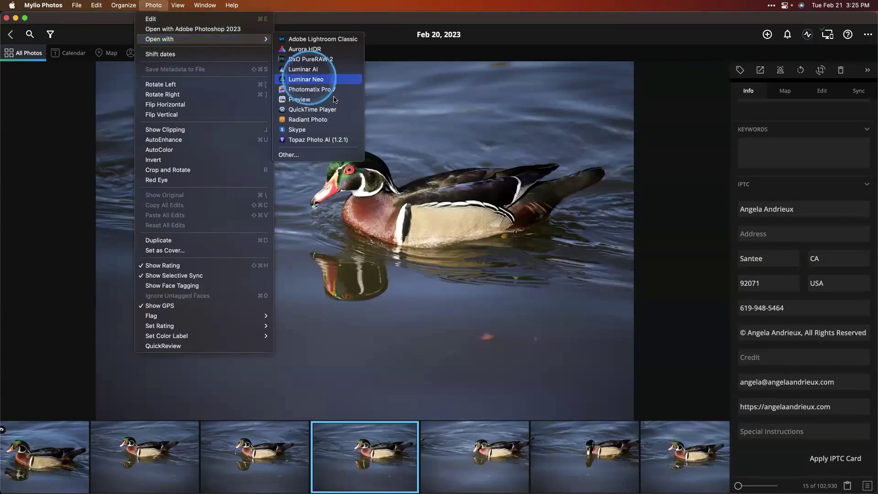
click(307, 122)
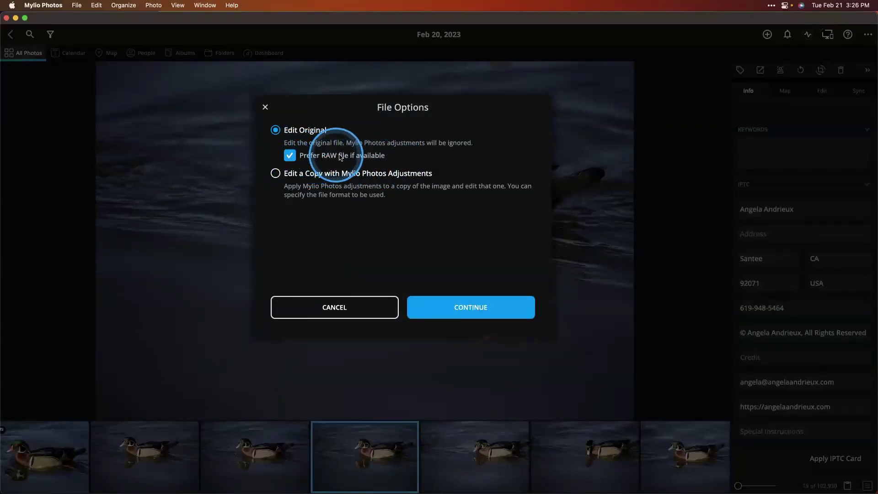
click(276, 174)
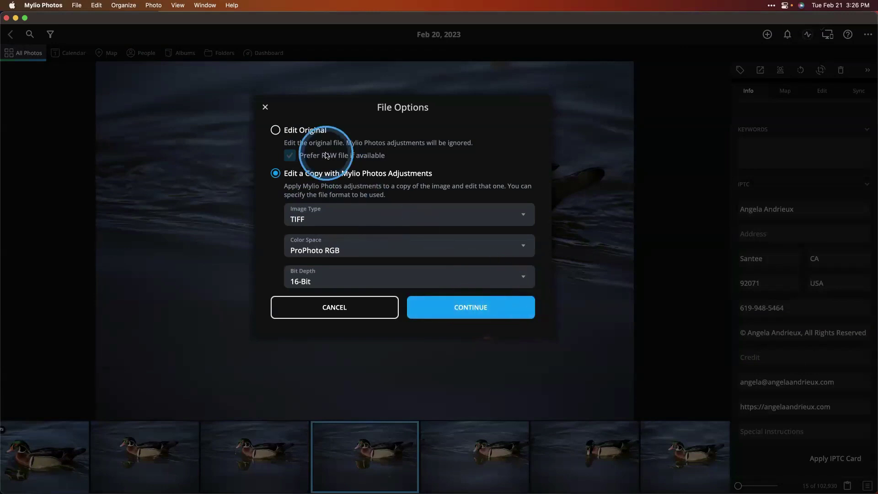
click(284, 131)
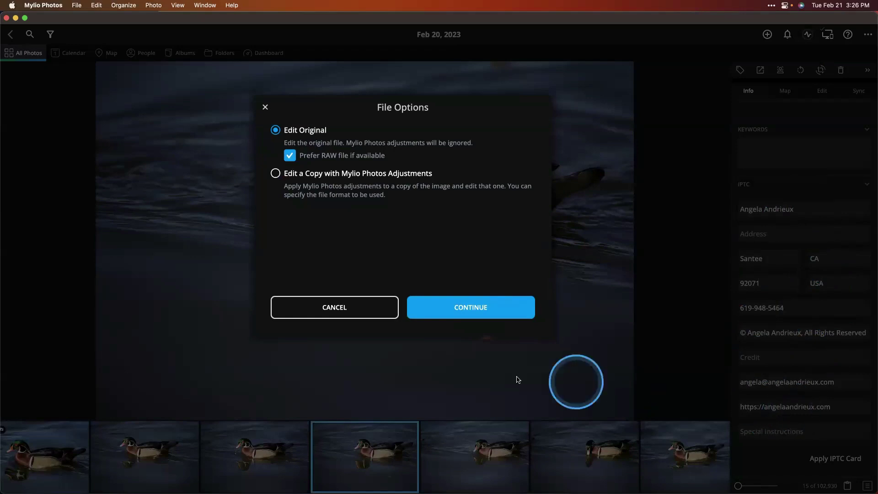
click(356, 312)
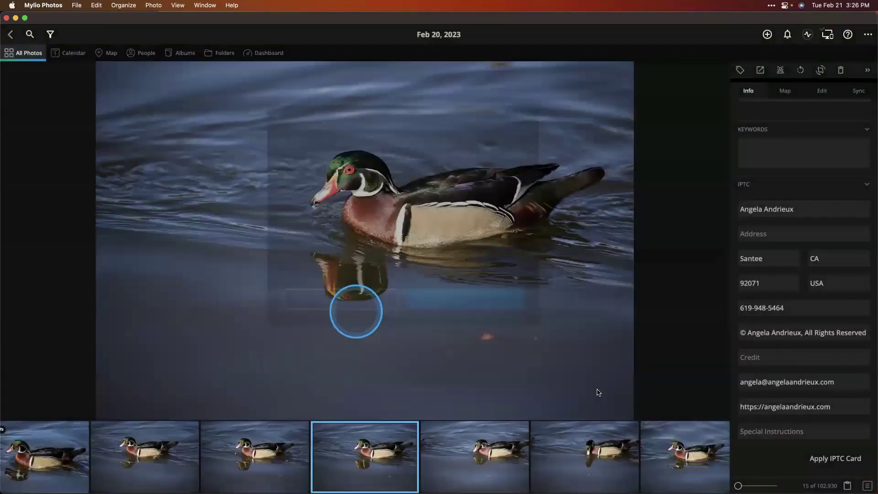
Step: Review the rest of the photo's metadata and its available photo actions, dismissing the actions without choosing any
scroll(830, 390, down, 1)
scroll(830, 390, down, 1)
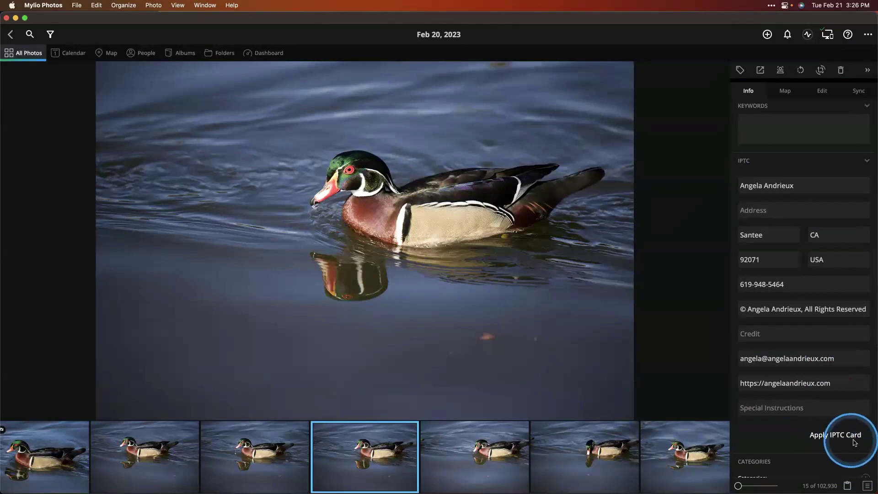
scroll(830, 338, up, 5)
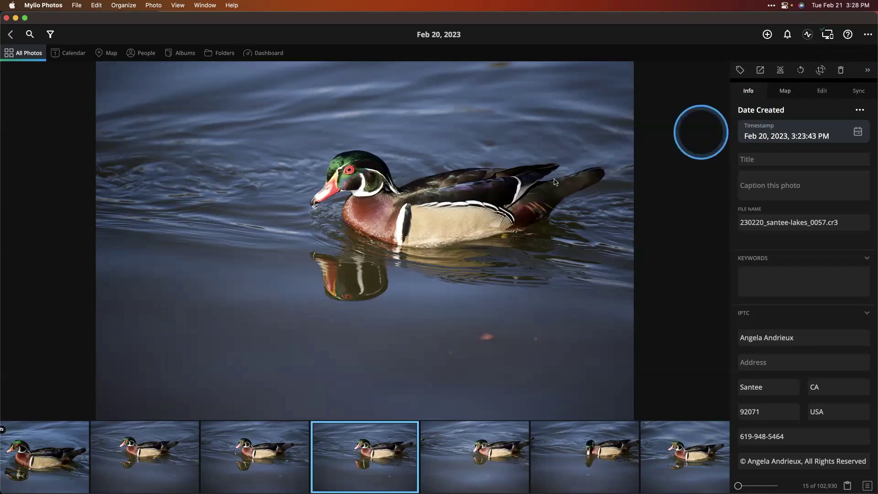
right_click(457, 194)
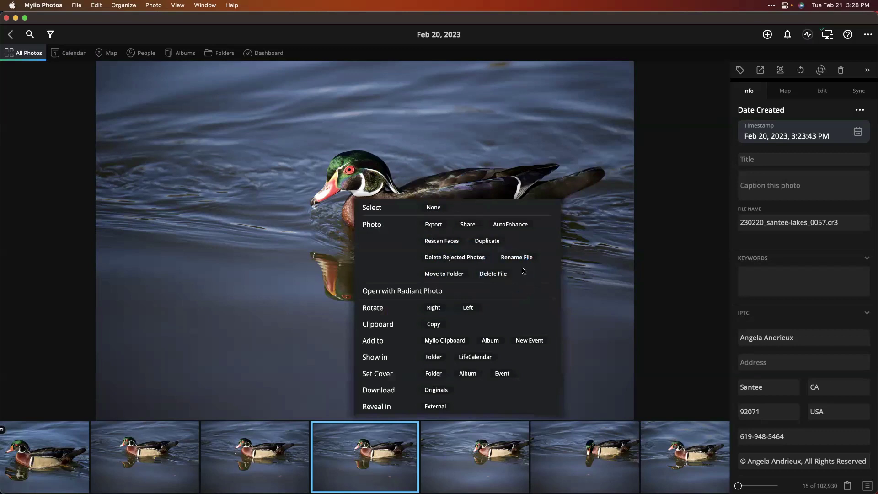
click(595, 240)
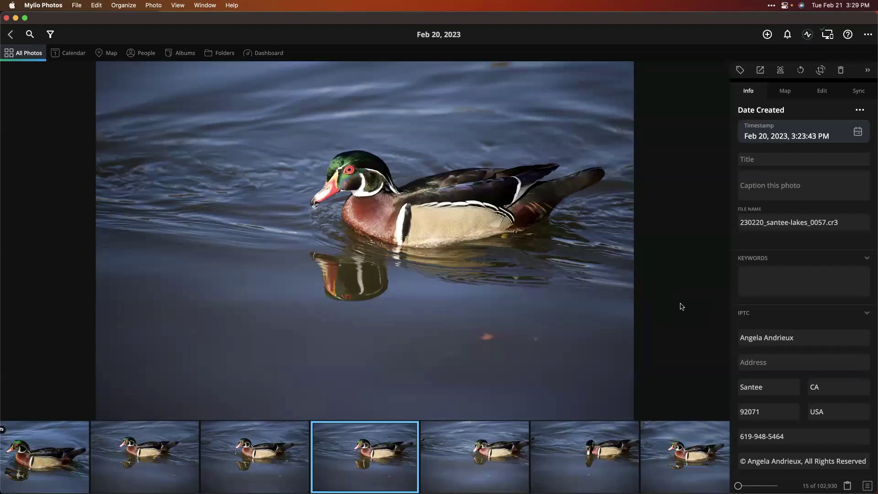
Step: Return to the All Photos grid and select the continuous range from the fourth to the tenth duck photo in the second row
click(10, 35)
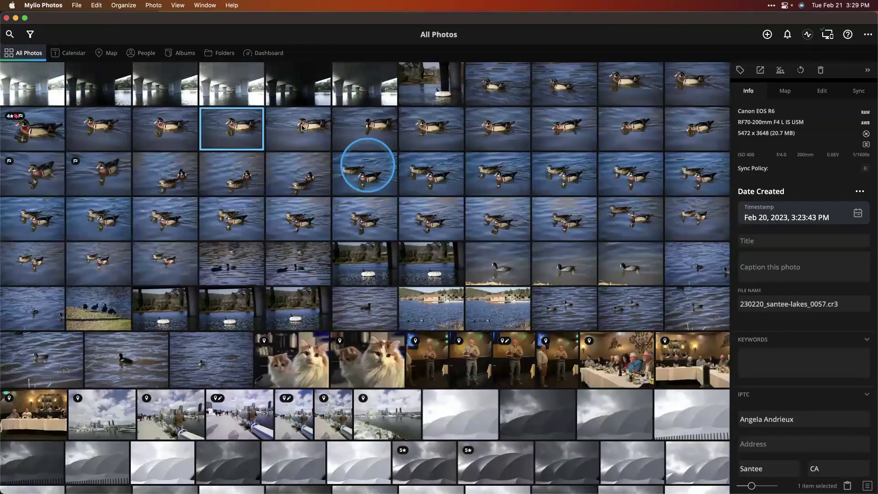
click(250, 133)
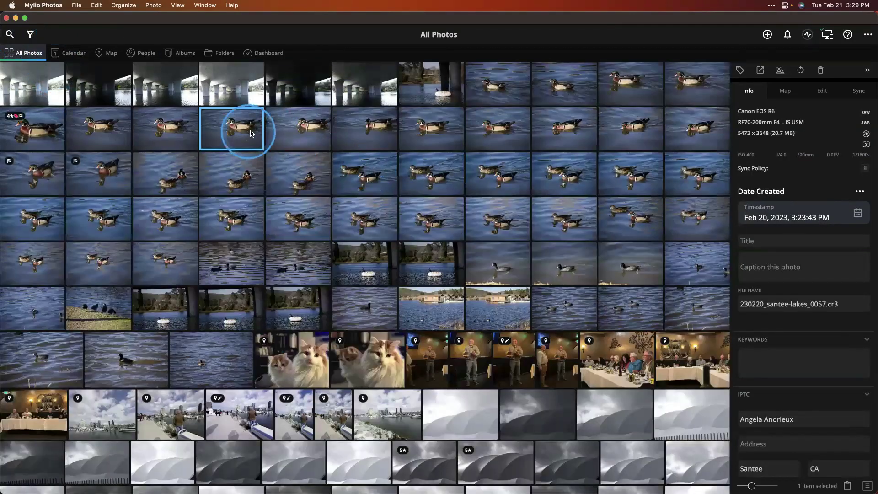
shift+click(631, 132)
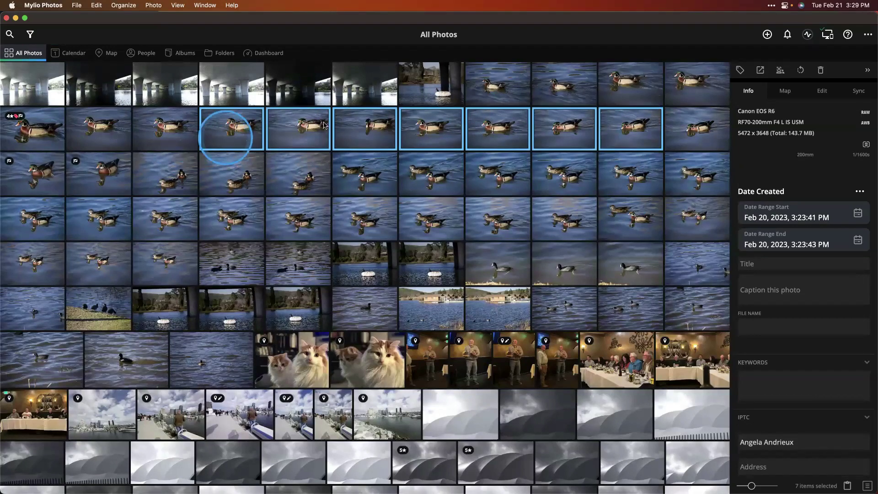
Step: Select the fourth, sixth, eighth and tenth photos in the second row plus the fifth, seventh and ninth below, and review their available photo actions
click(226, 137)
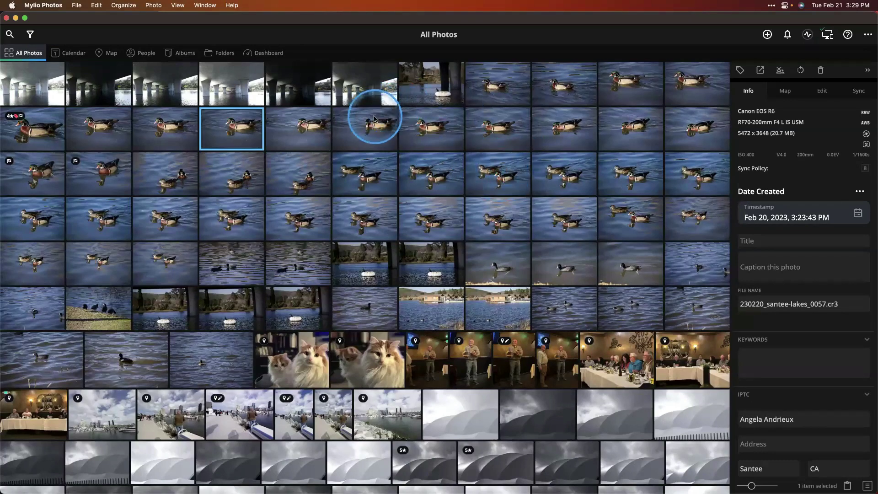
super+click(366, 131)
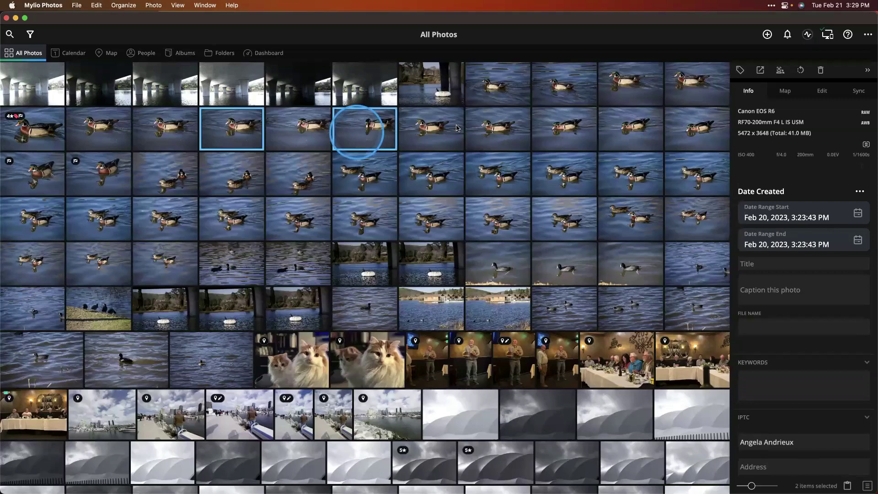
super+click(503, 128)
super+click(633, 137)
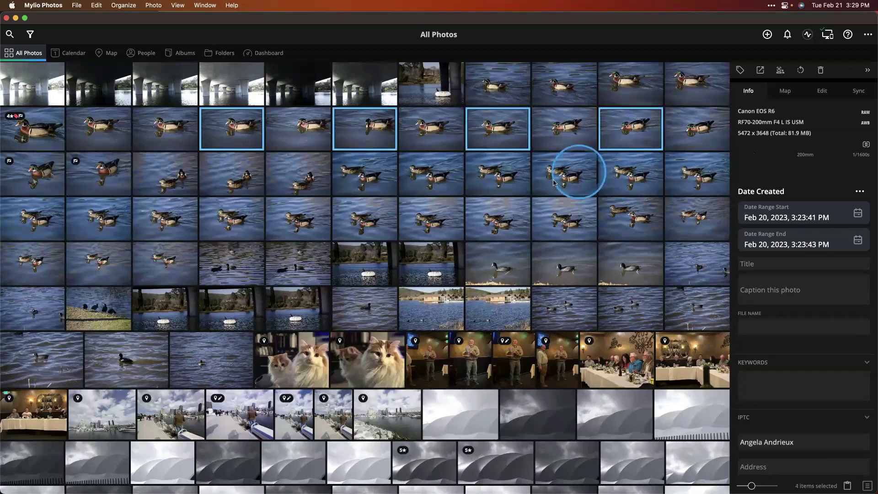
super+click(567, 176)
super+click(436, 178)
super+click(305, 175)
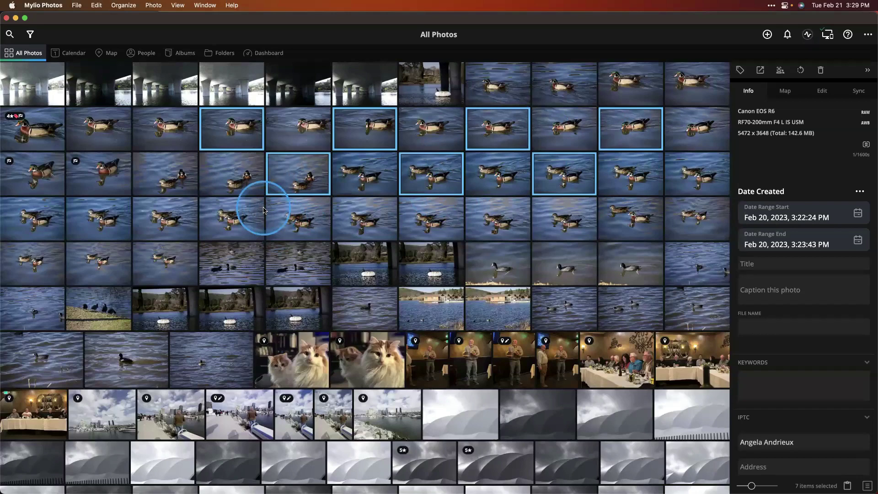
right_click(562, 176)
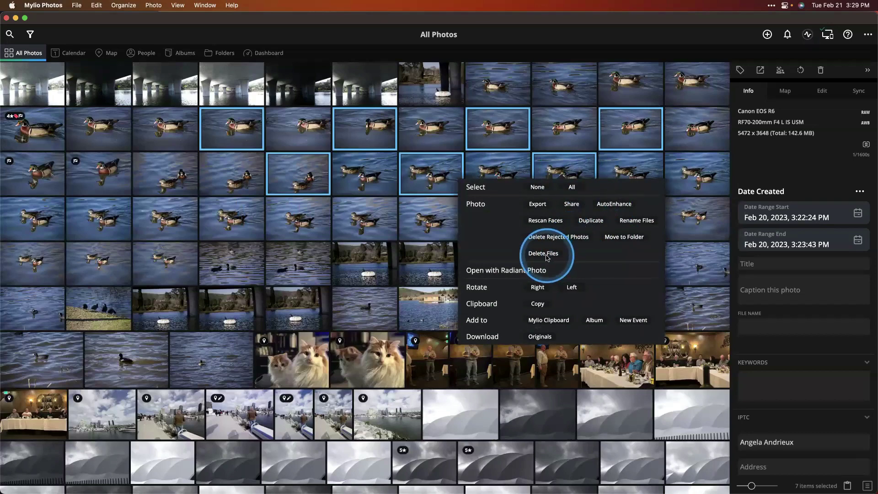
Step: Select ten non-adjacent photos: the third in rows two to six, the sixth and eighth in rows three and five, and the second in row seven
click(391, 192)
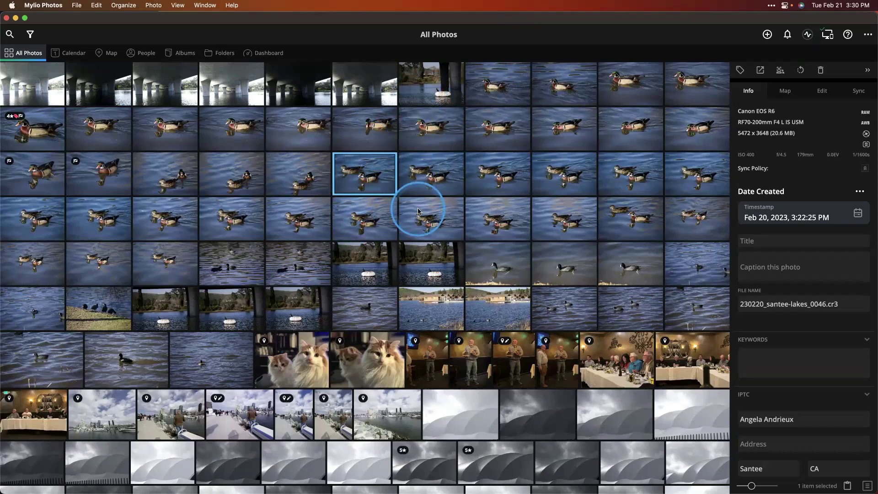
super+click(366, 270)
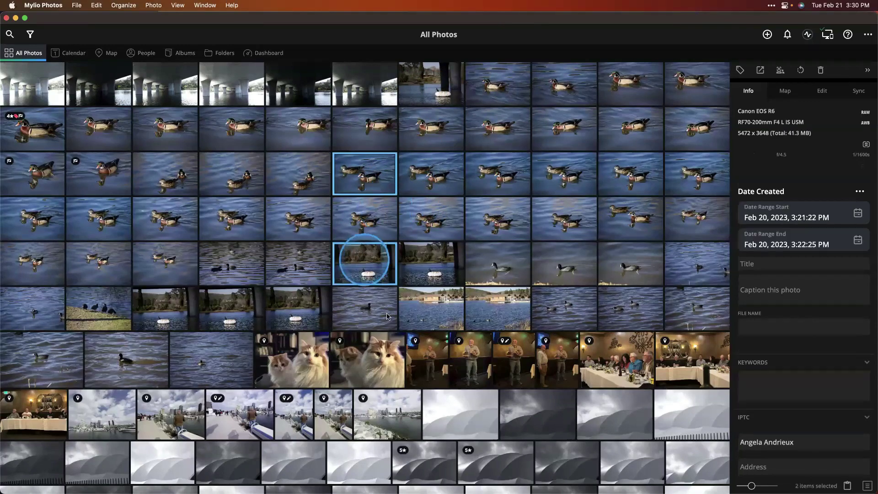
super+click(510, 256)
super+click(503, 172)
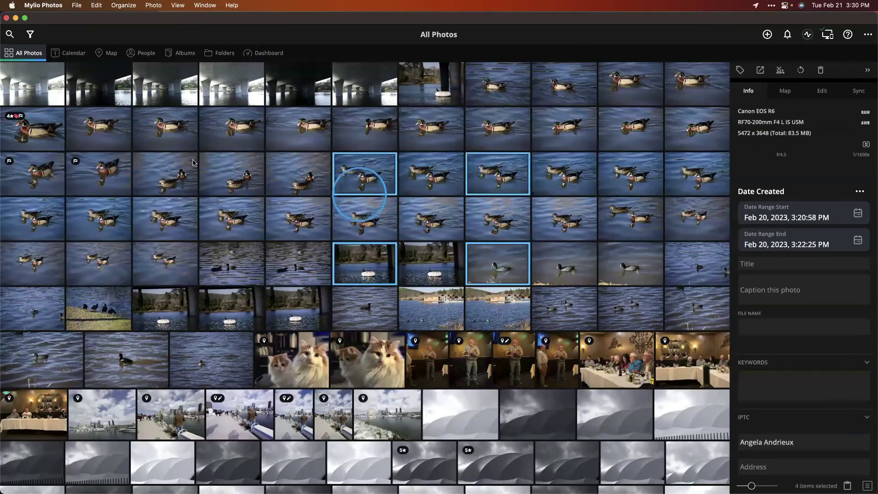
super+click(166, 122)
super+click(154, 180)
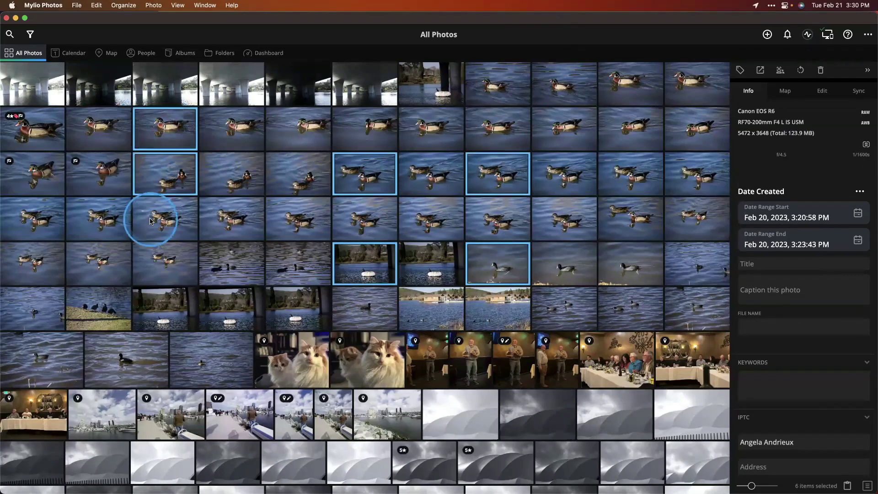
super+click(150, 221)
super+click(151, 262)
super+click(165, 321)
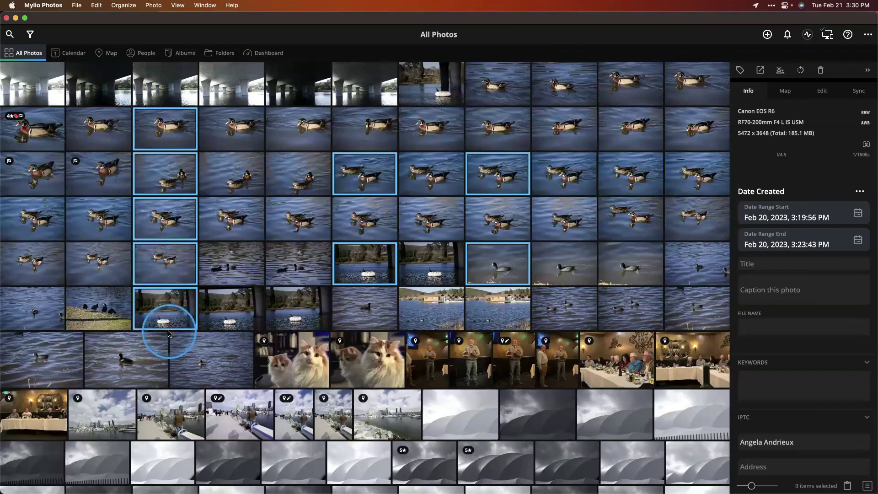
super+click(147, 353)
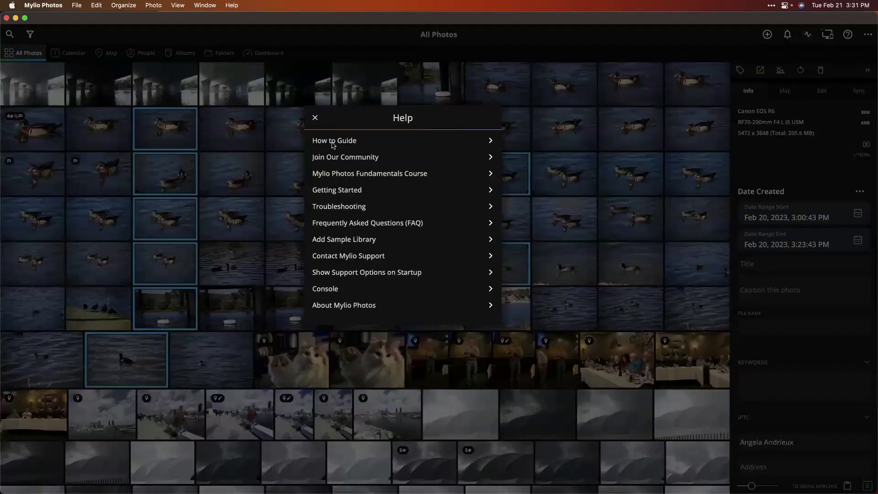
Step: Open the How to Guide from Help and browse the manual's contents to the Managing Your Photos section
click(339, 139)
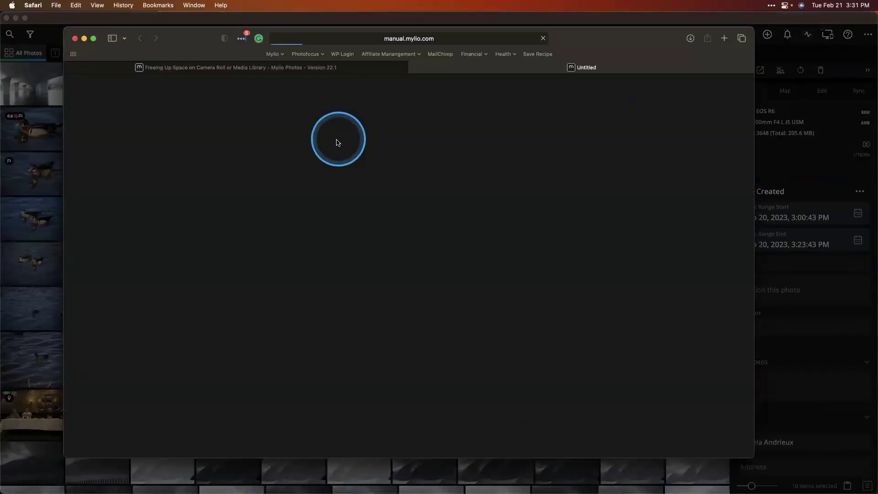
scroll(259, 224, down, 5)
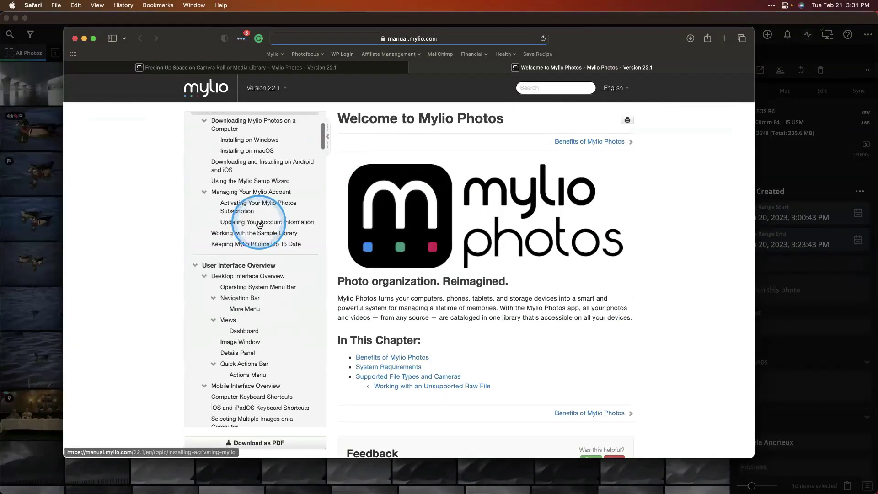
scroll(259, 224, down, 10)
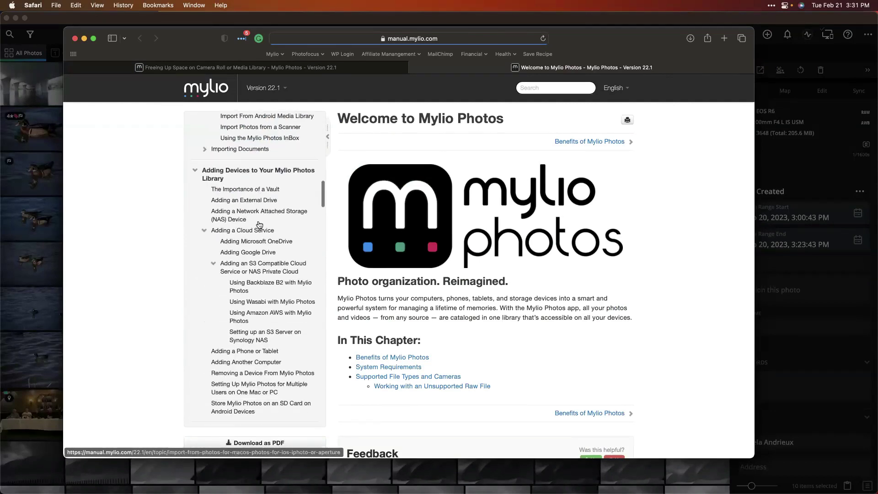
scroll(259, 225, down, 4)
scroll(259, 223, down, 15)
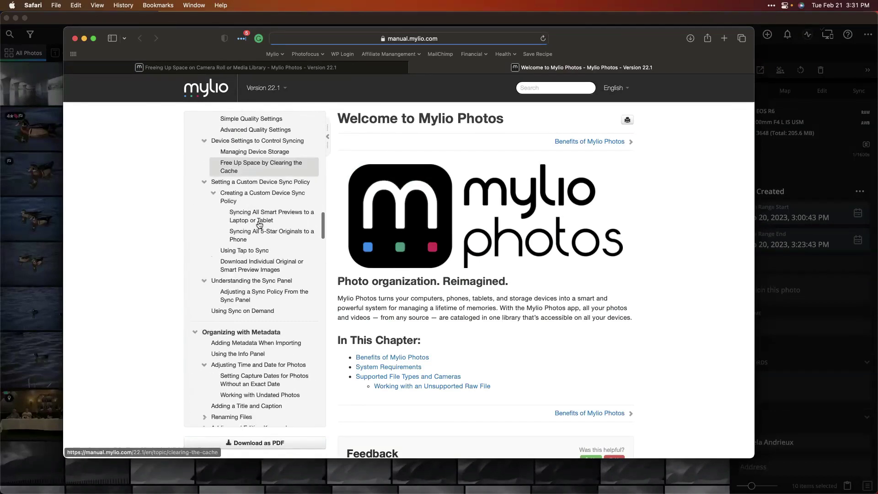
scroll(259, 224, down, 15)
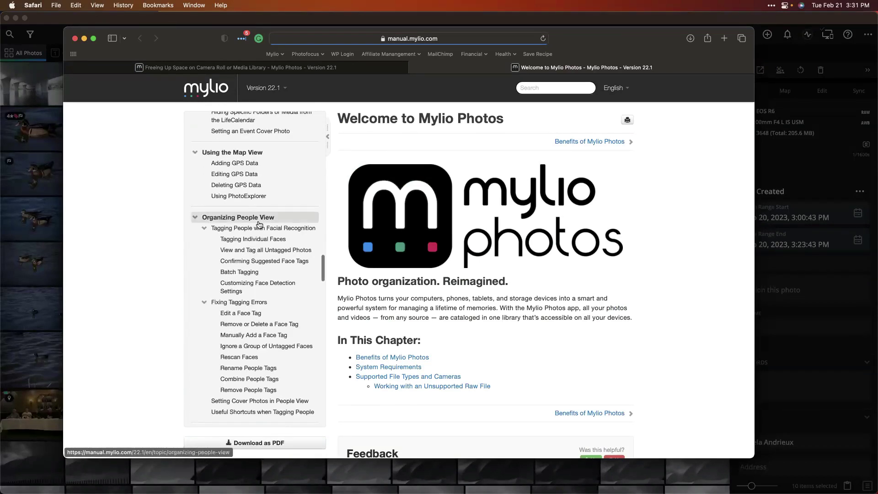
scroll(245, 233, down, 1)
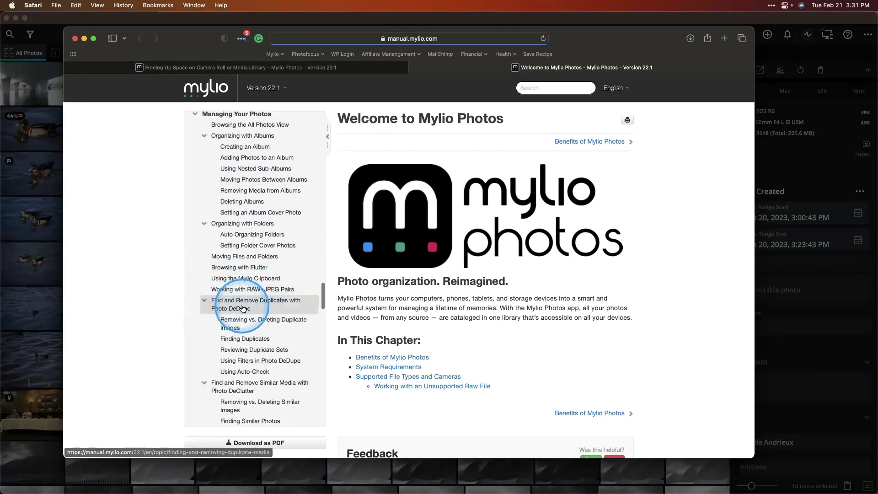
Step: Open the Find and Remove Duplicates with Photo DeDupe topic and read how Photo DeDupe works
click(243, 310)
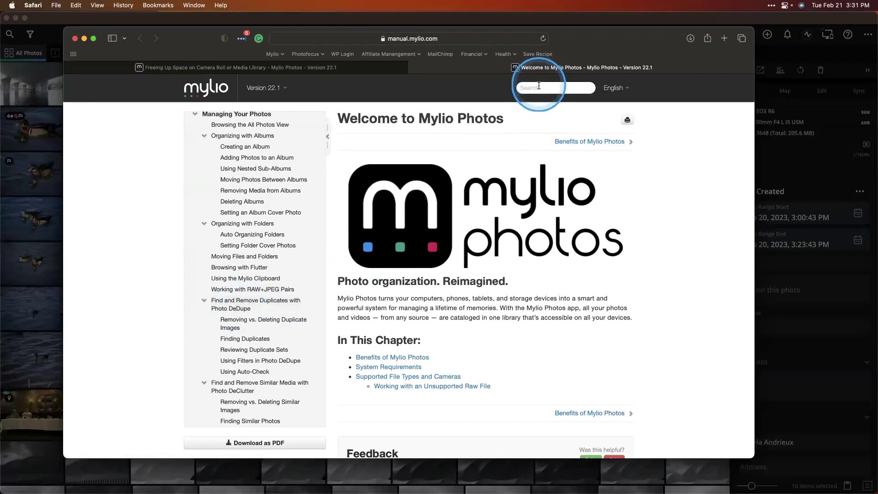
click(554, 86)
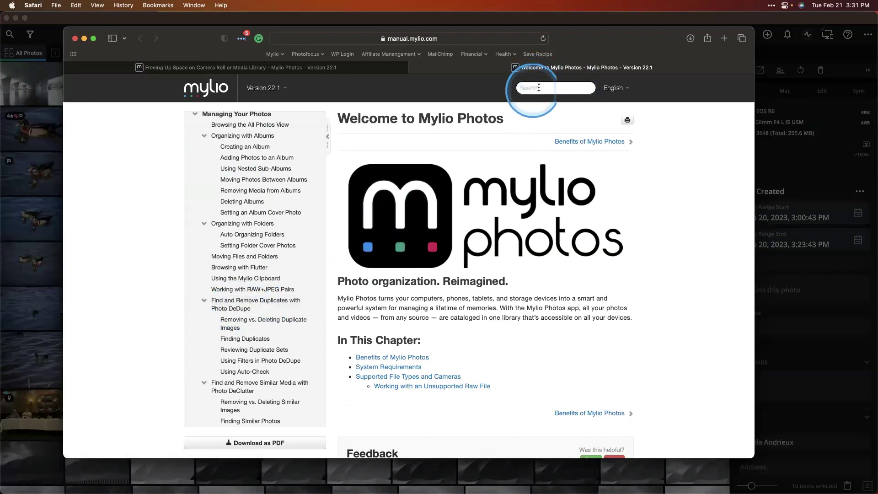
click(242, 303)
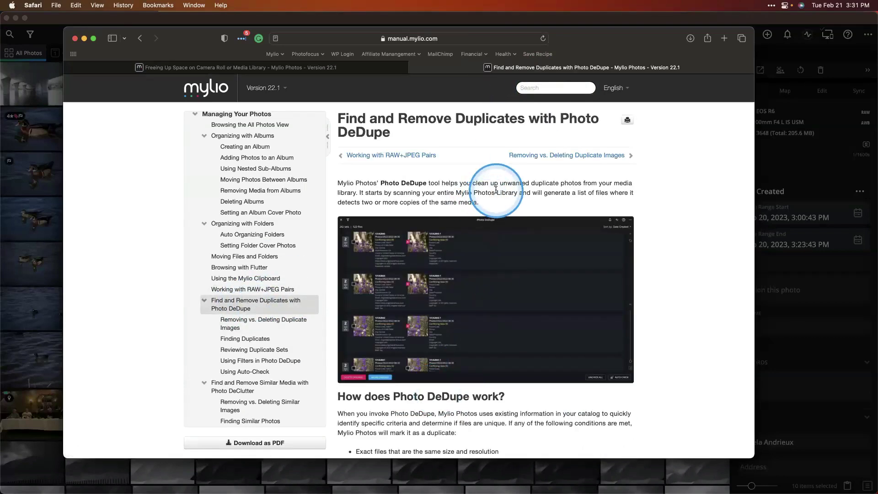
scroll(509, 209, down, 5)
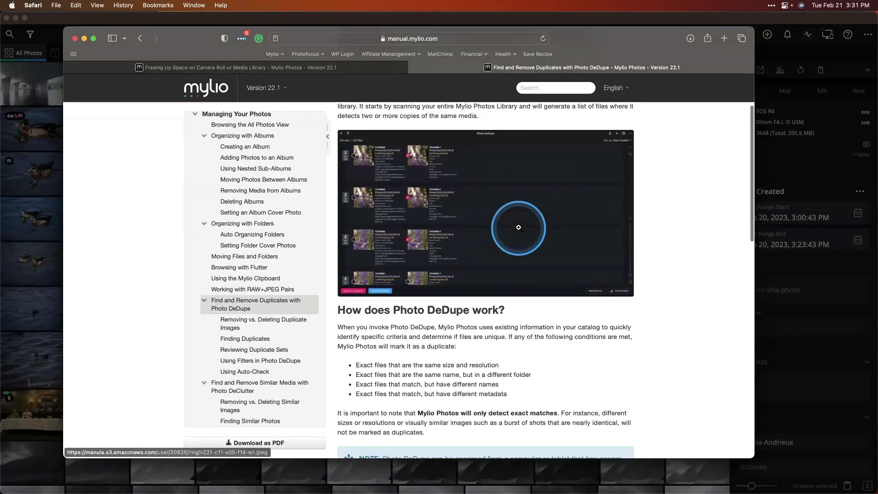
Step: Open the Using Auto-Check topic and read its instructions and the Auto-Check Options list
click(259, 356)
click(244, 371)
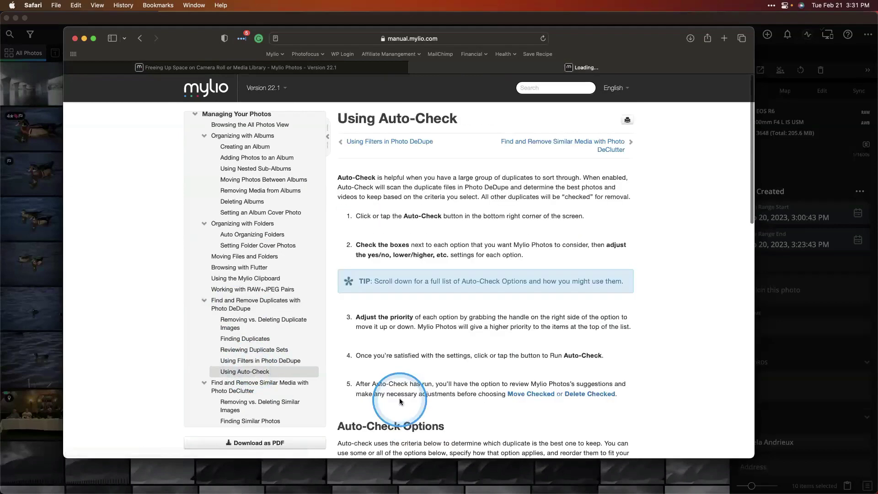
scroll(490, 325, down, 15)
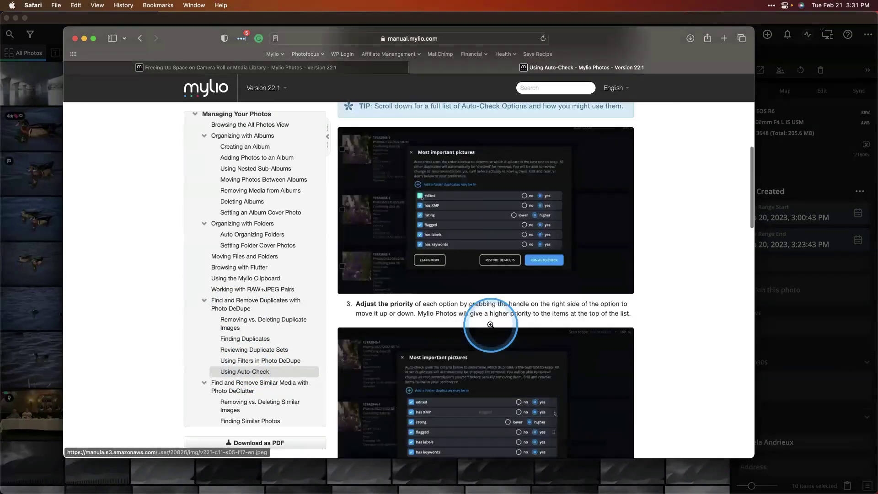
scroll(490, 324, down, 10)
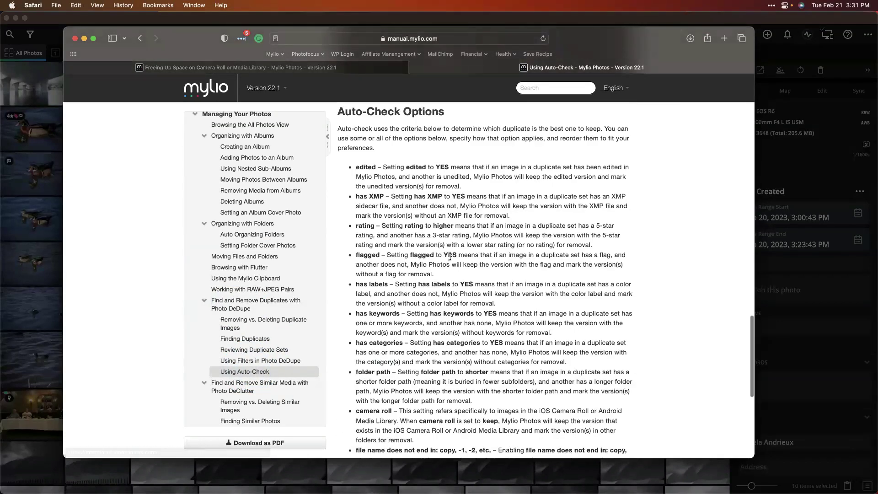
scroll(453, 326, down, 5)
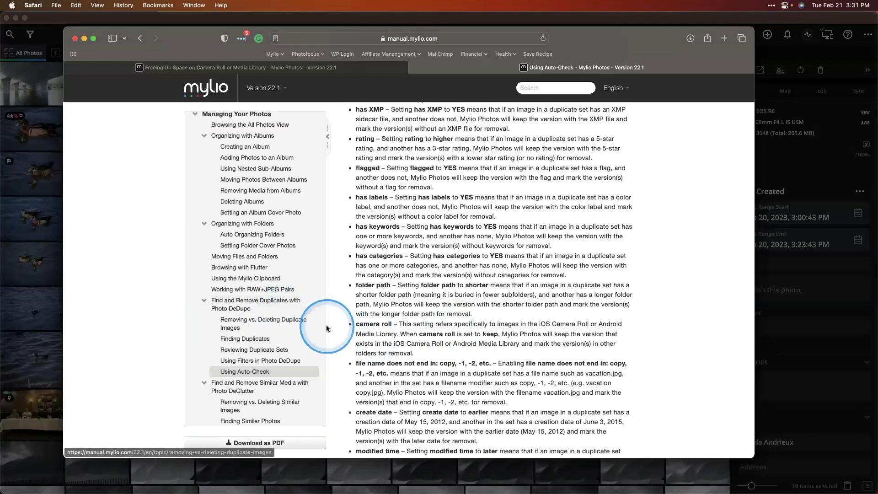
Step: Switch back to Mylio Photos and close the Help list
click(822, 305)
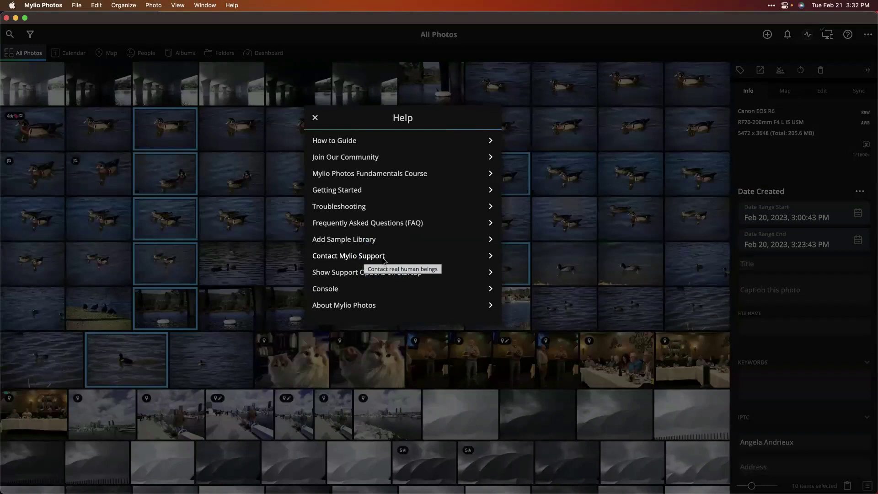
click(315, 120)
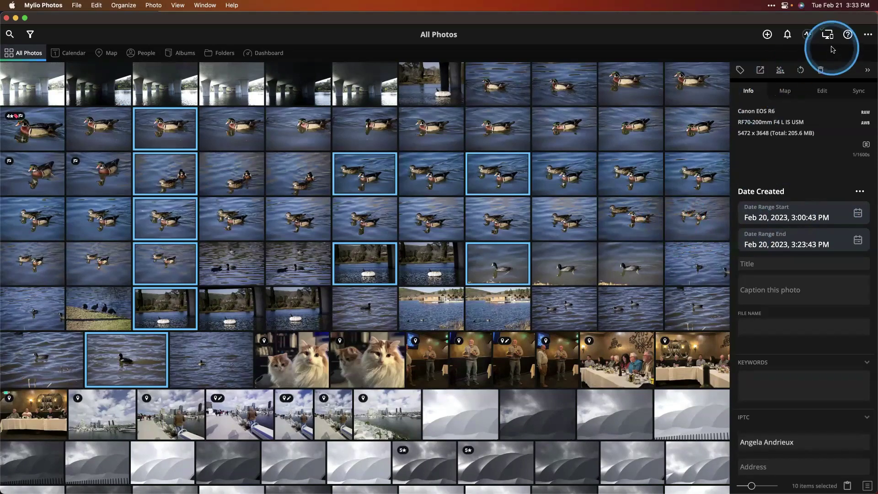
Step: Switch to Safari, open the manual's Appendix topic Your File System and Mylio Photos, and read about the files and system folder Mylio creates
key(super+Tab)
key(super+Tab)
key(super+Tab)
key(super+Tab)
key(super+Tab)
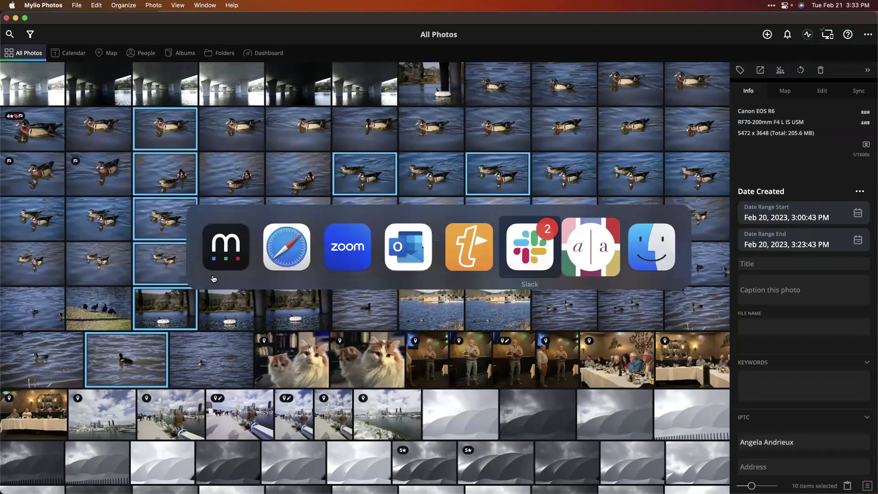
click(290, 262)
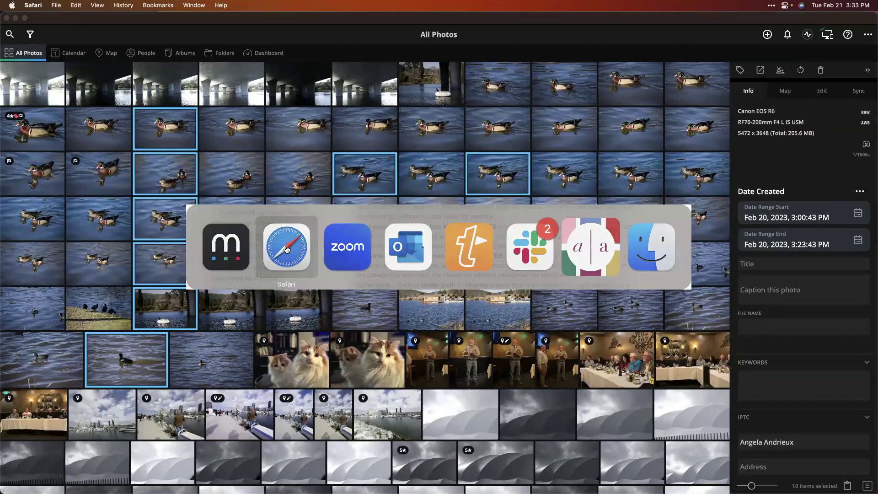
scroll(286, 248, down, 10)
scroll(286, 247, down, 5)
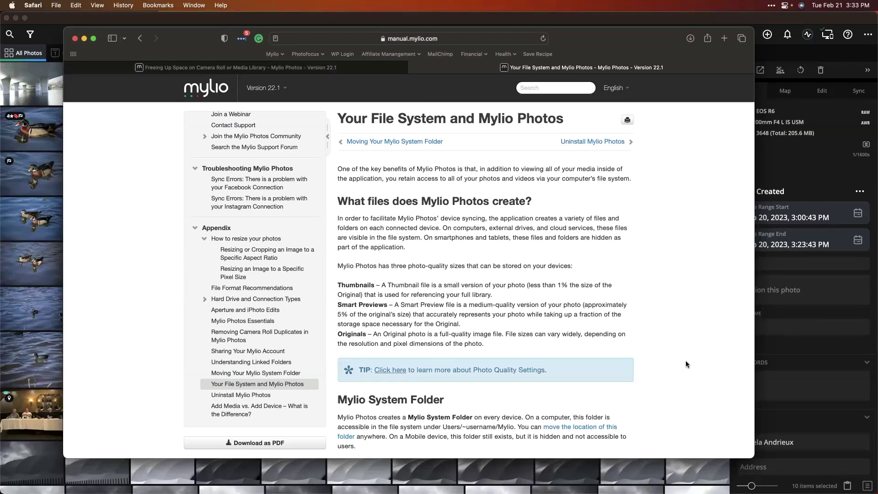
scroll(657, 348, down, 3)
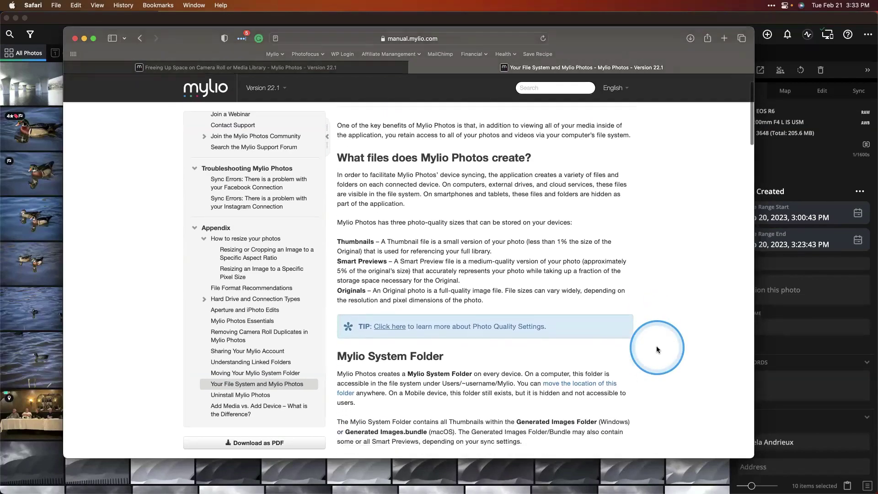